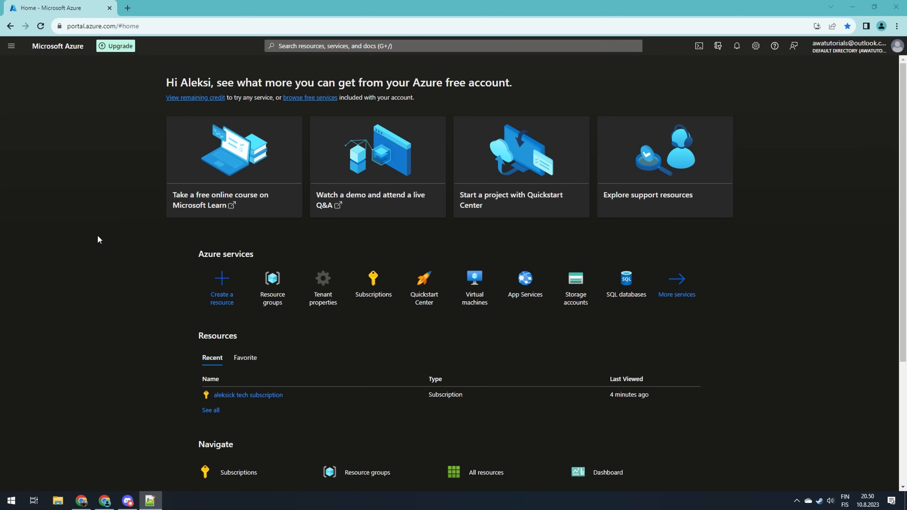
# Start creating a new resource group and set its region to (Europe) West Europe
pyautogui.click(269, 292)
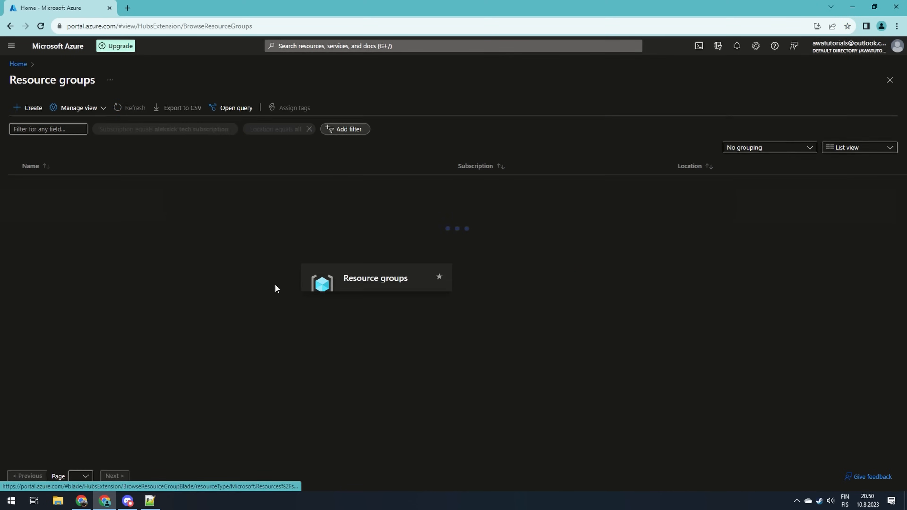
pyautogui.click(28, 107)
pyautogui.click(188, 237)
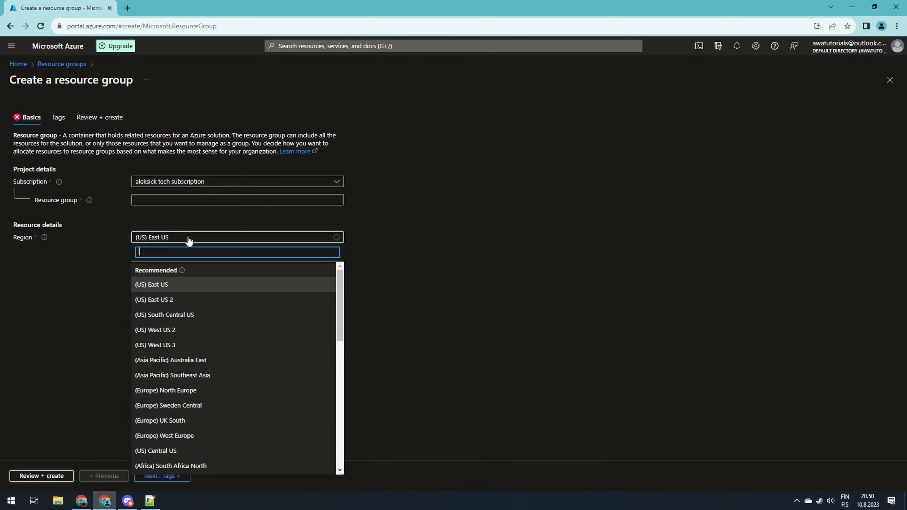
pyautogui.write('wes')
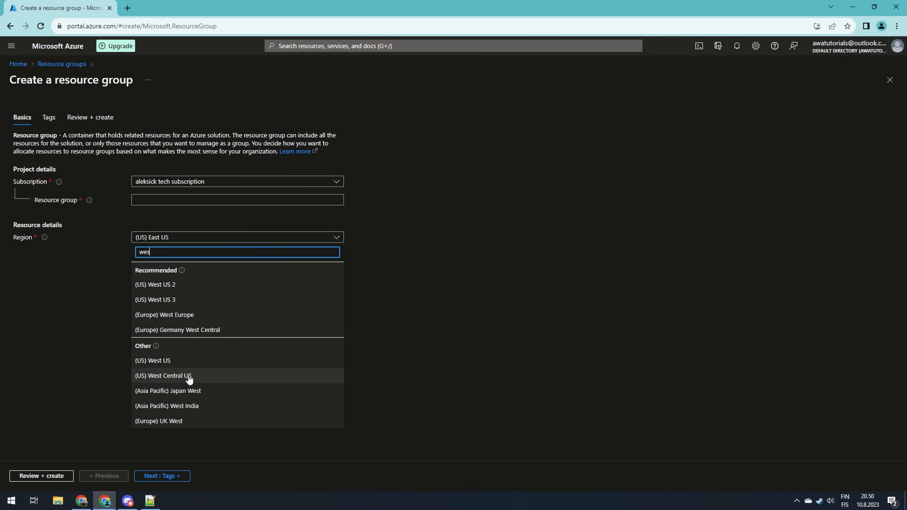
pyautogui.click(177, 316)
# Name the resource group atadft-rg-demo
pyautogui.click(176, 200)
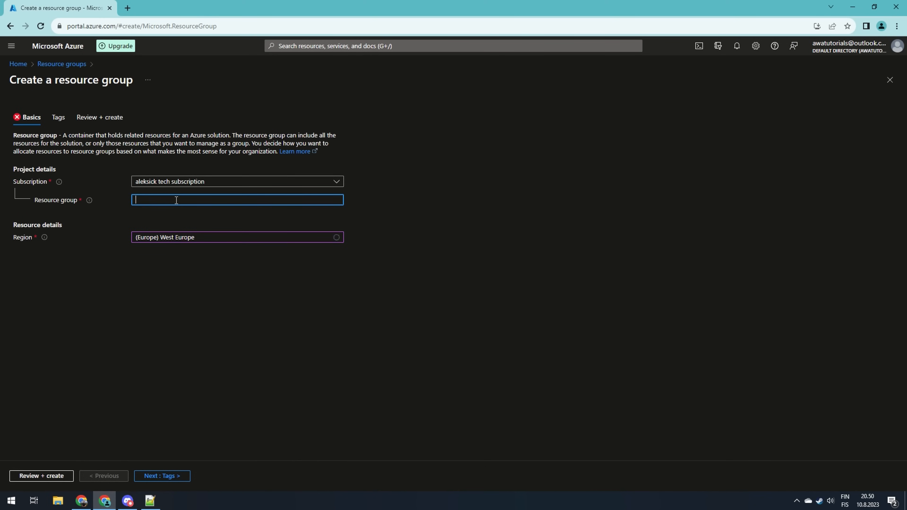
pyautogui.write('atadft-rg-demo')
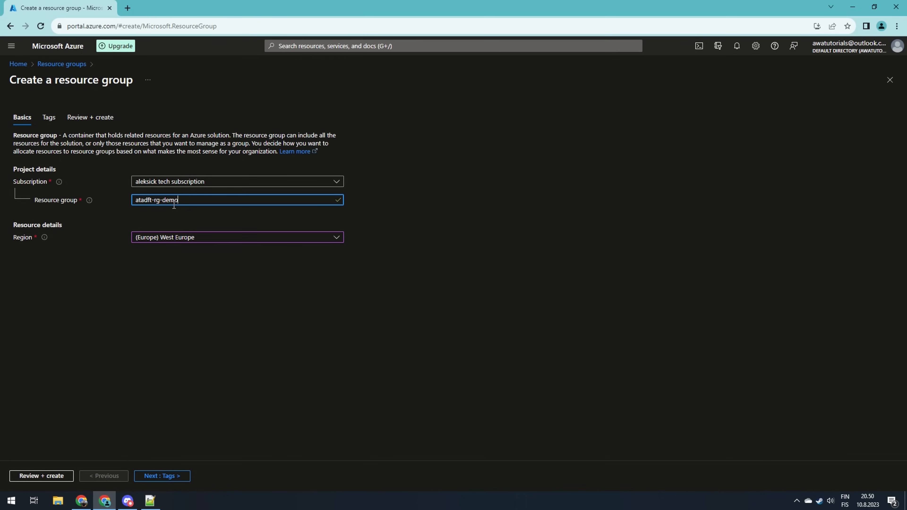
# Proceed past the tags to review and create the resource group
pyautogui.click(150, 480)
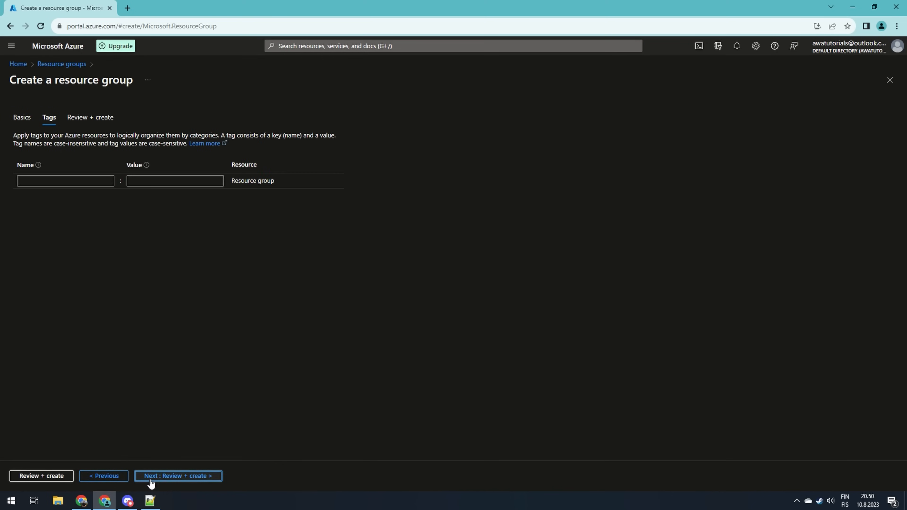
pyautogui.click(150, 480)
pyautogui.click(21, 476)
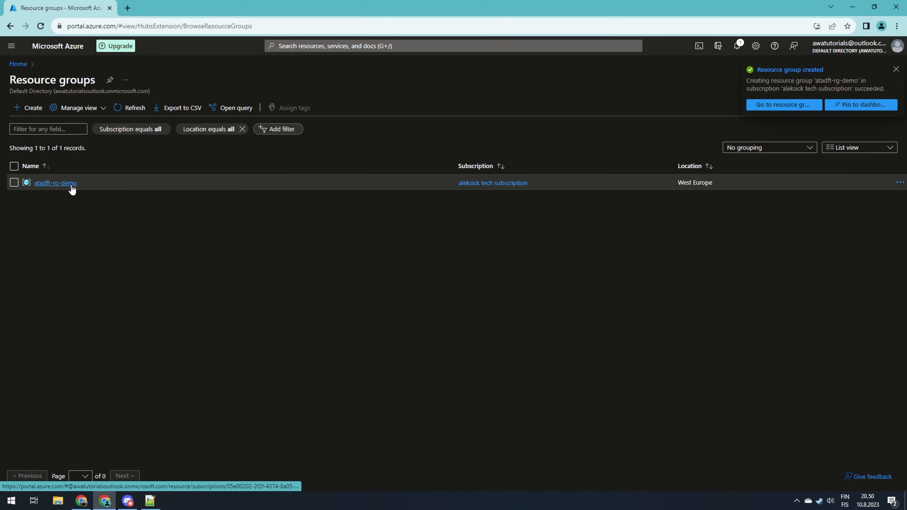
# Open the atadft-rg-demo resource group and search the Marketplace for data factory
pyautogui.click(55, 183)
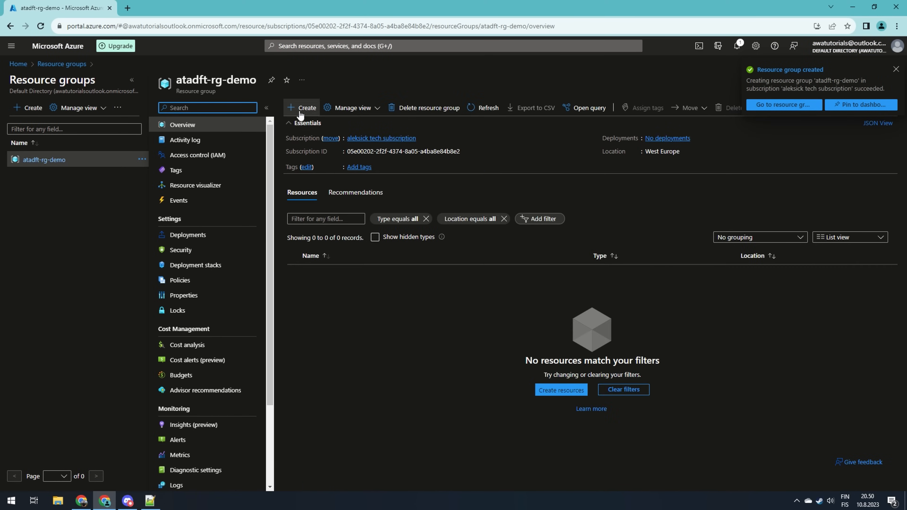
pyautogui.click(175, 108)
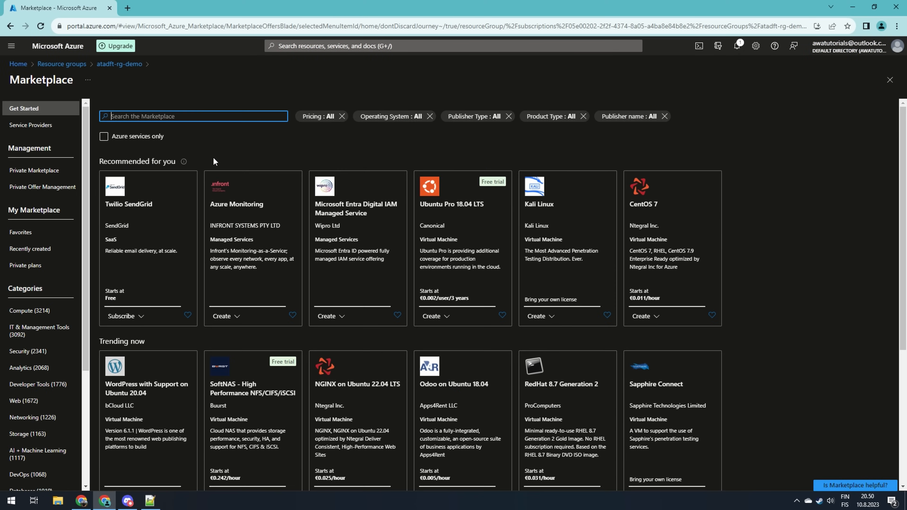
pyautogui.write('data factory')
pyautogui.press('Return')
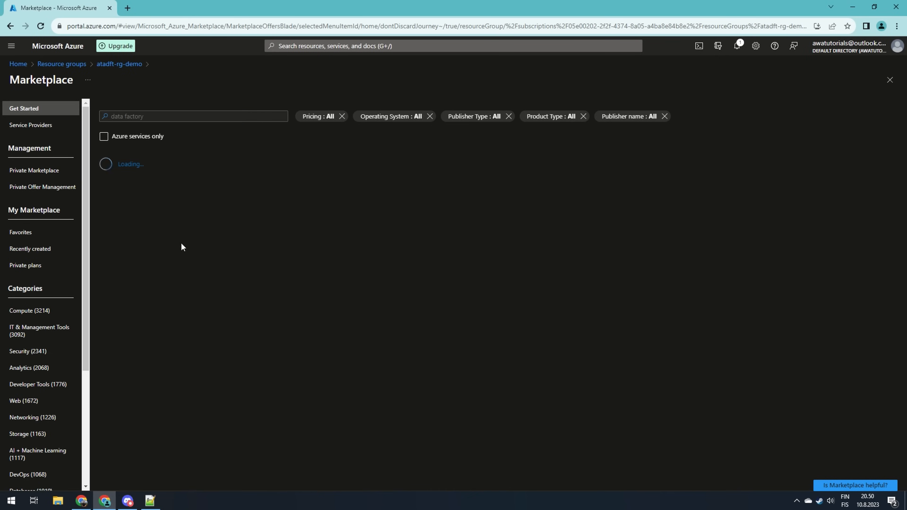
# Start creating a Data Factory and name it atadft-adf-demo
pyautogui.click(139, 216)
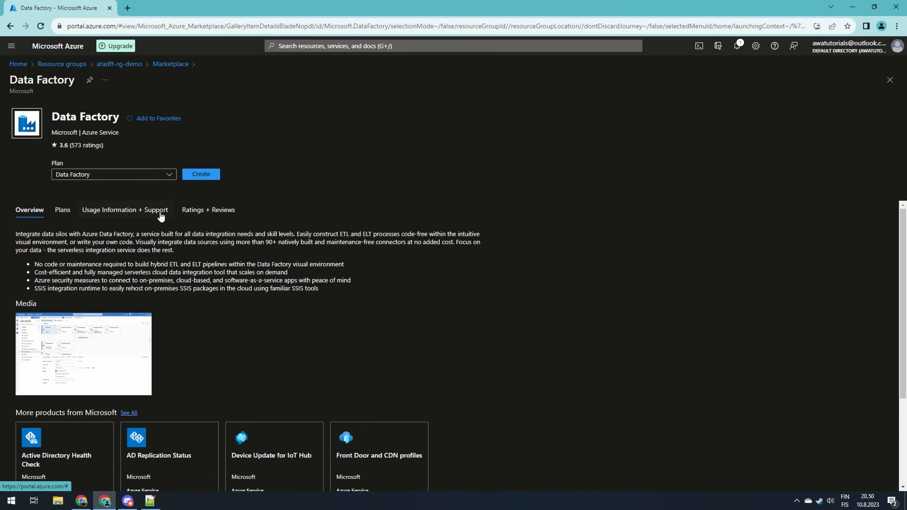
pyautogui.click(201, 174)
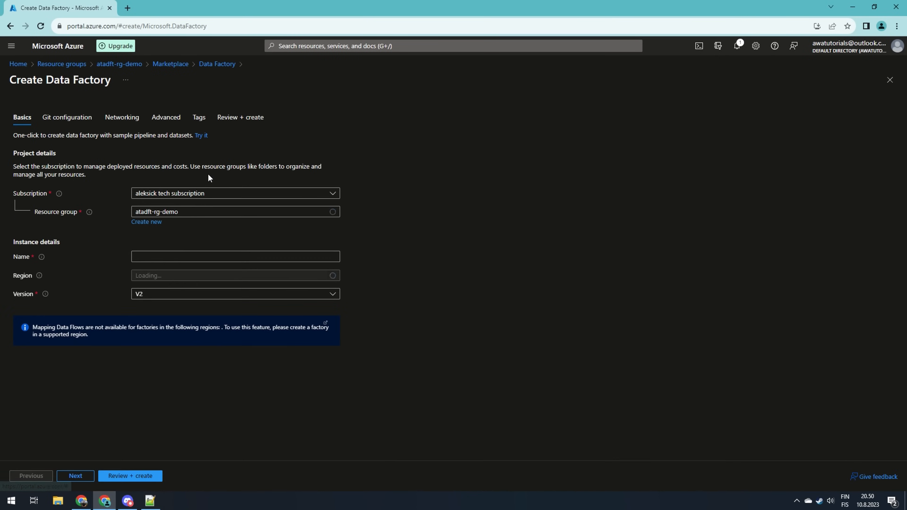
pyautogui.click(175, 251)
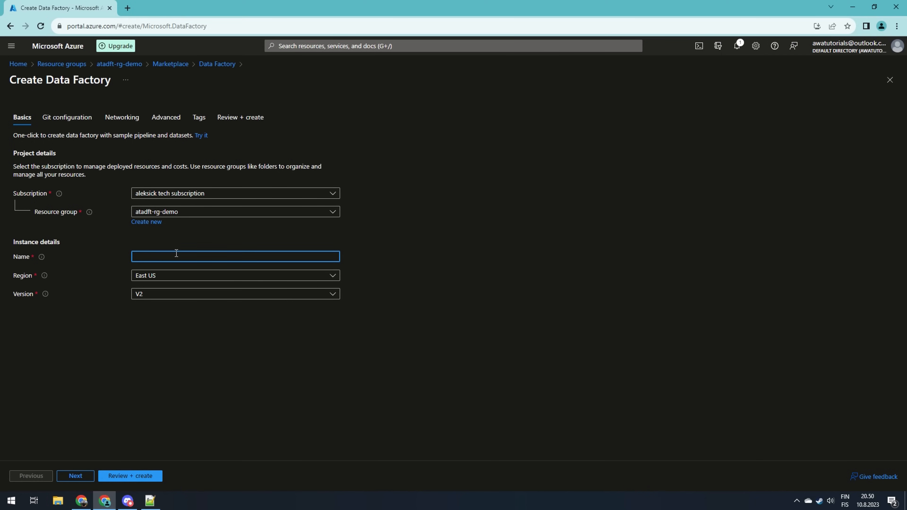
pyautogui.write('ataa')
pyautogui.write('dft-adf-demo')
# Set the data factory's region to West Europe and its version to V2
pyautogui.click(202, 275)
pyautogui.write('wes')
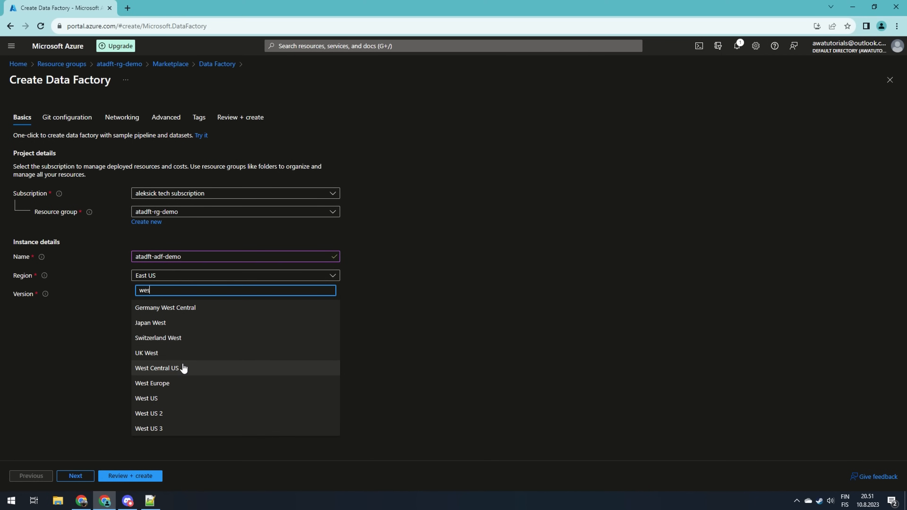
pyautogui.click(180, 381)
pyautogui.click(193, 295)
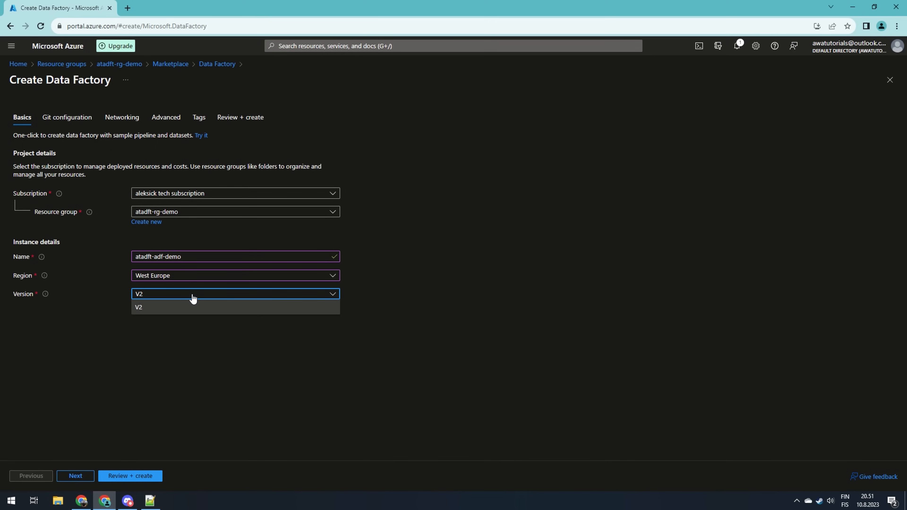
pyautogui.click(191, 307)
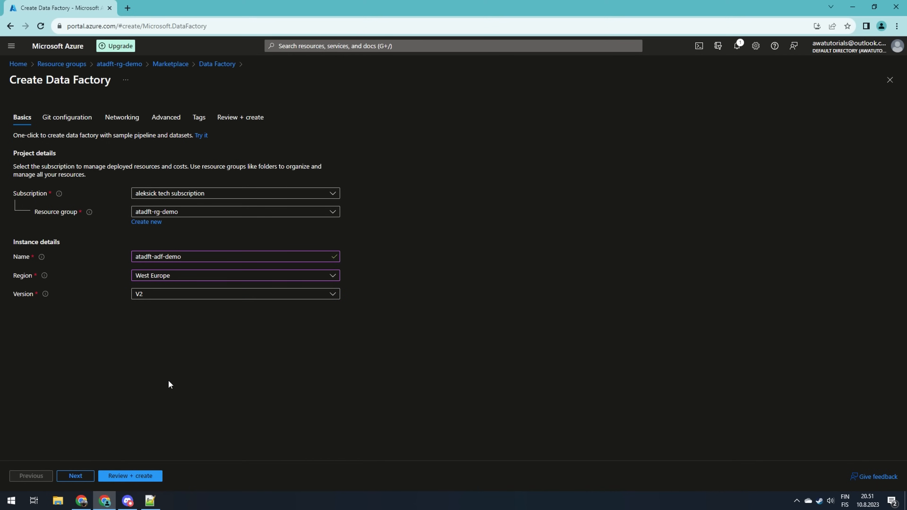
# Step through the Git, networking, advanced and tags pages with defaults and create the data factory
pyautogui.click(75, 476)
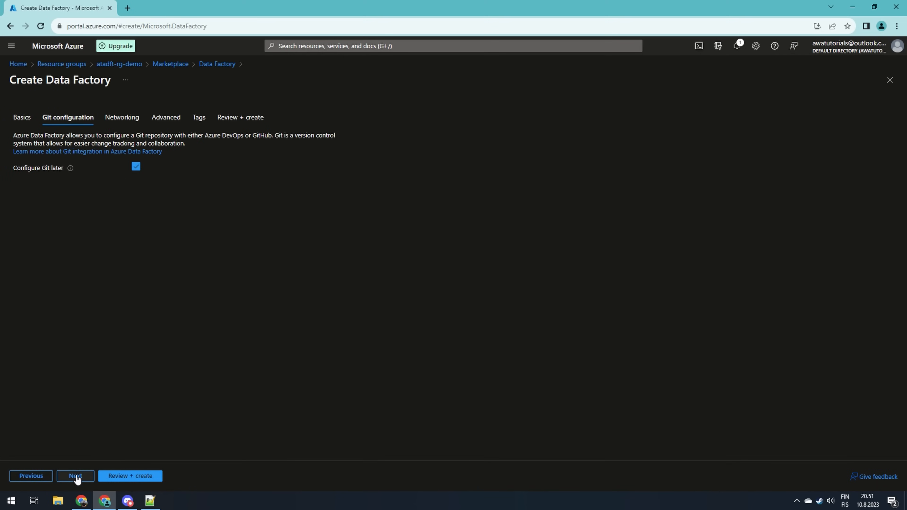
pyautogui.click(75, 476)
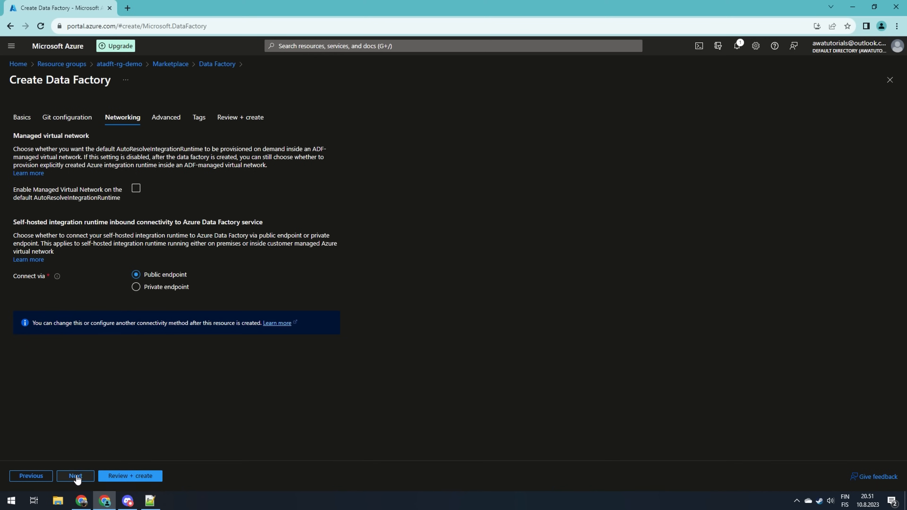
pyautogui.click(75, 476)
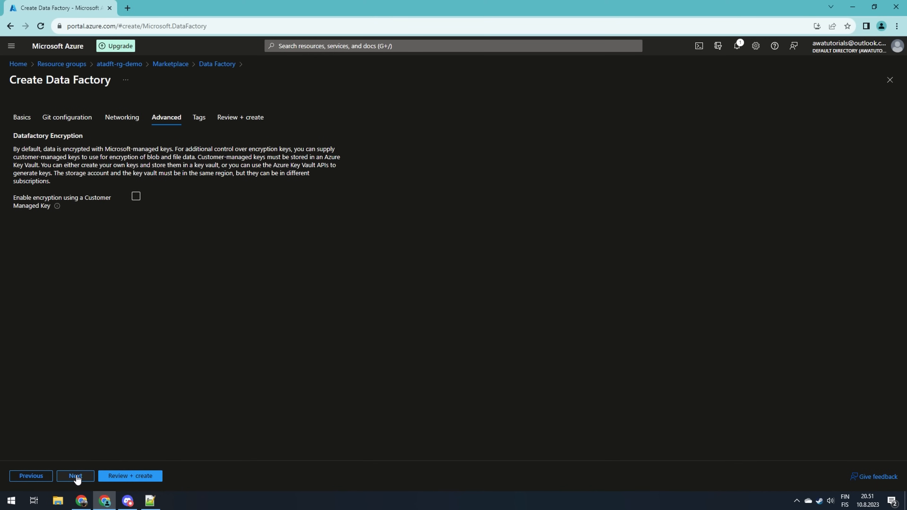
pyautogui.click(75, 475)
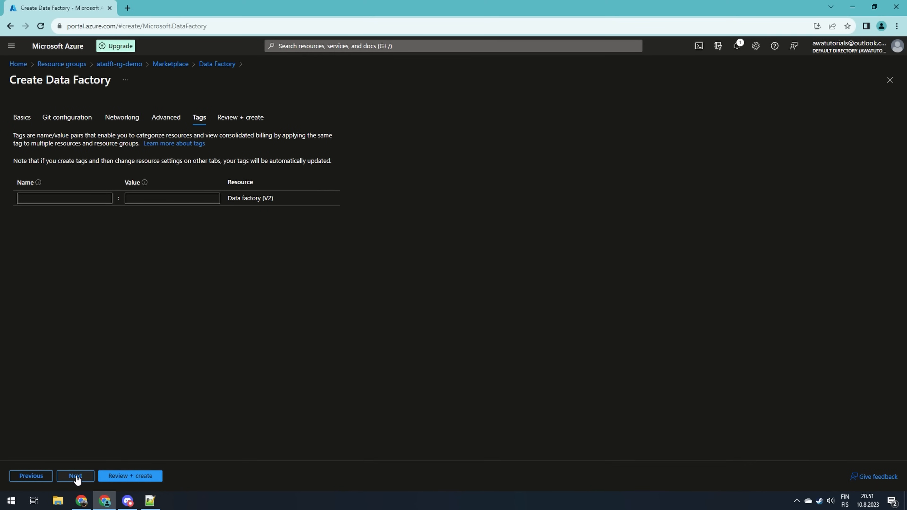
pyautogui.click(75, 476)
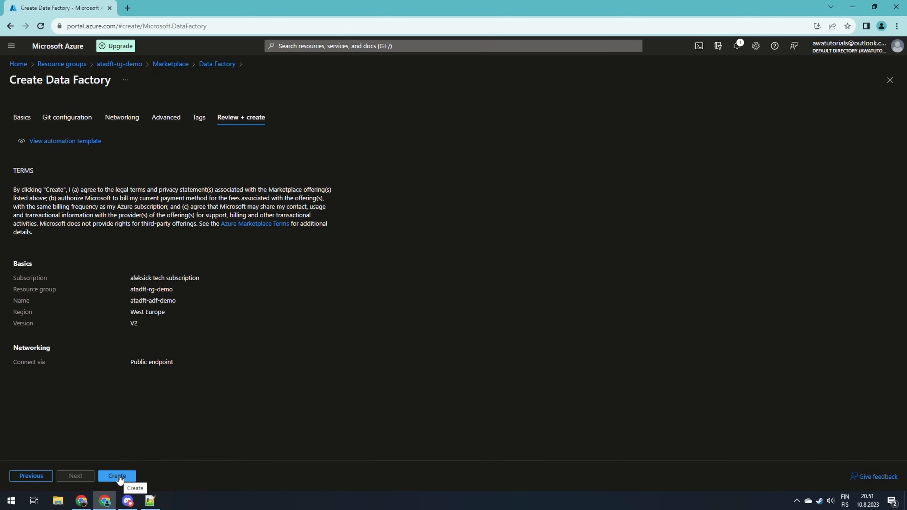
pyautogui.click(119, 477)
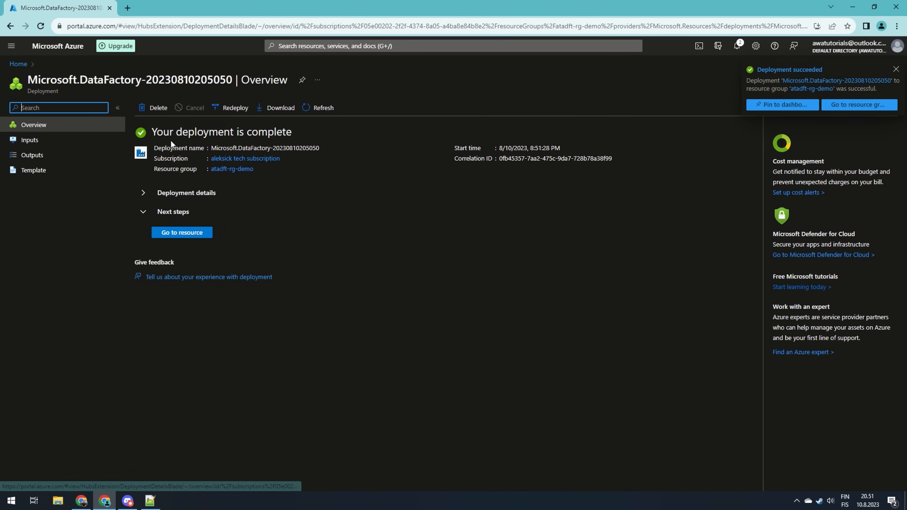
# Open the atadft-rg-demo resource group and refresh its resource list
pyautogui.click(240, 170)
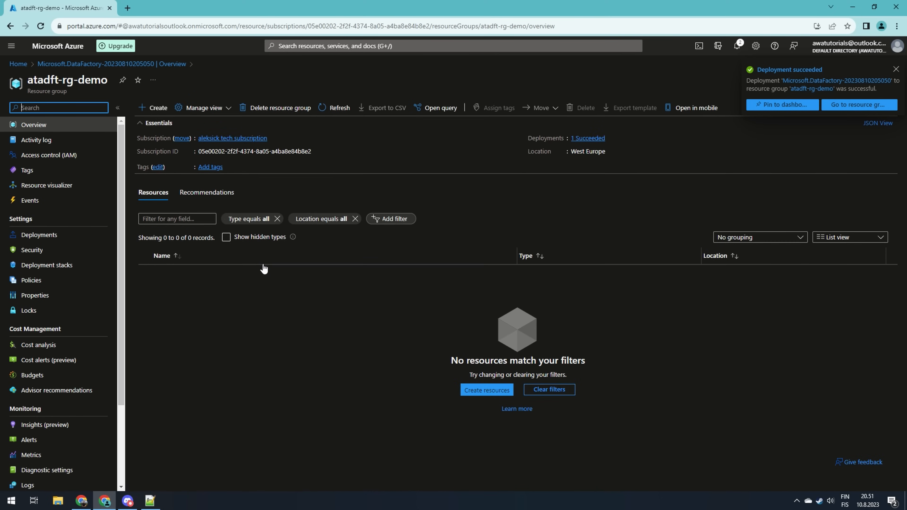
pyautogui.click(328, 109)
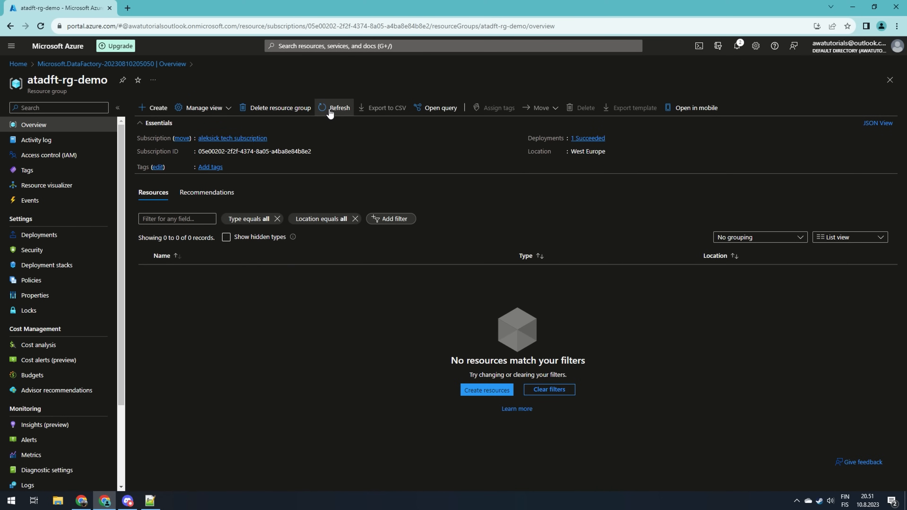
pyautogui.click(330, 110)
pyautogui.click(329, 110)
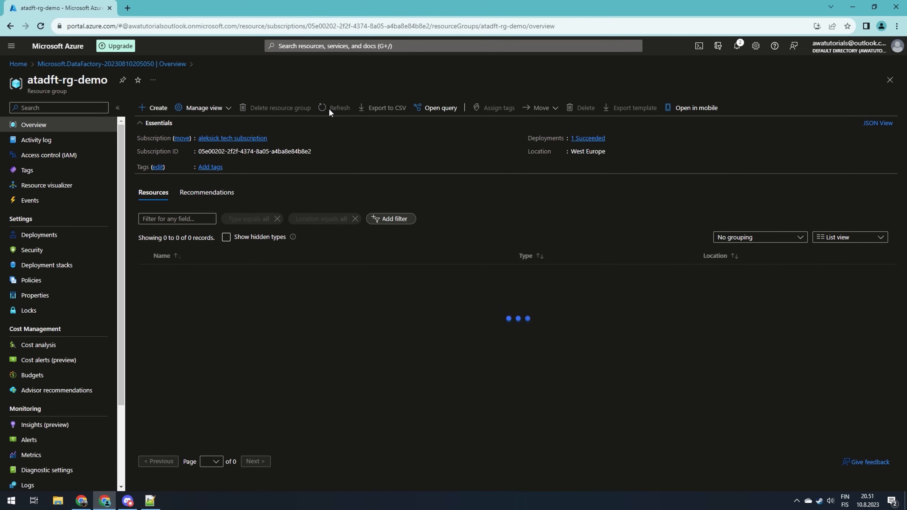
pyautogui.click(329, 110)
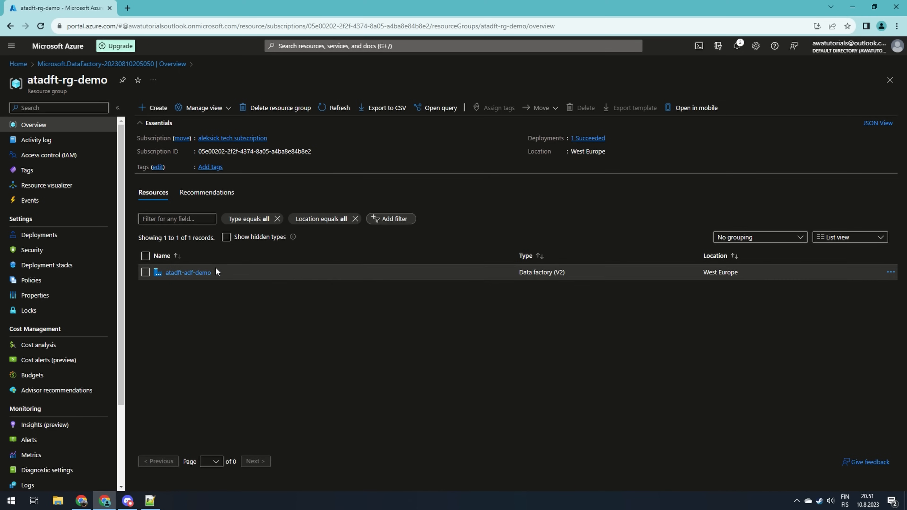
# Open the atadft-adf-demo data factory and launch Azure Data Factory Studio
pyautogui.click(196, 273)
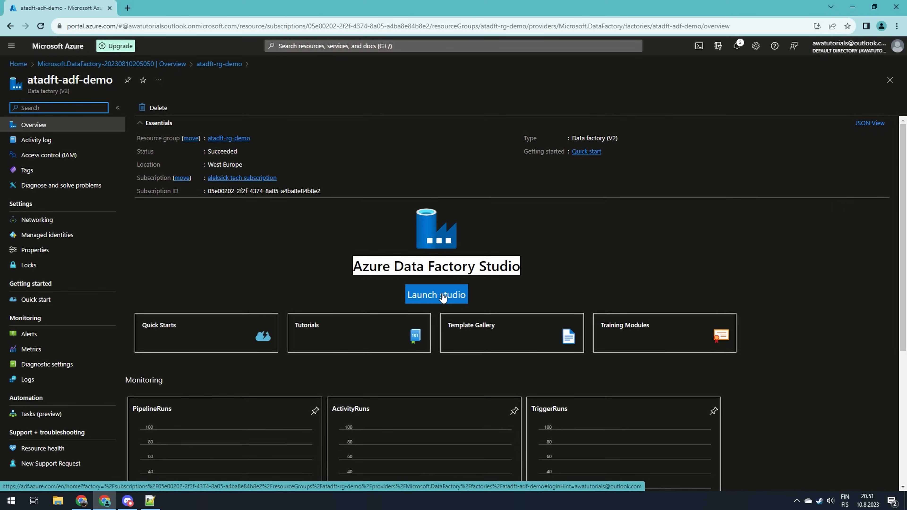
pyautogui.click(442, 295)
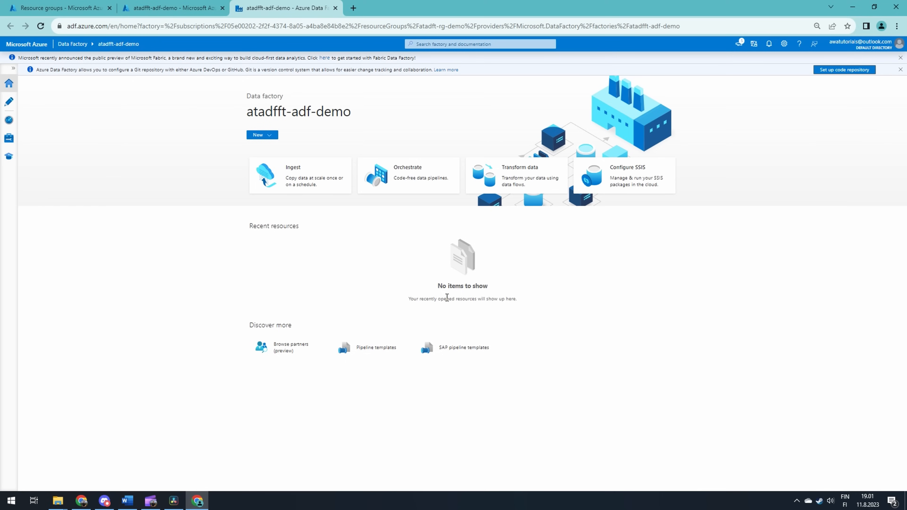
# Dismiss the announcement banners and switch the studio theme to Dark (Preview)
pyautogui.click(900, 58)
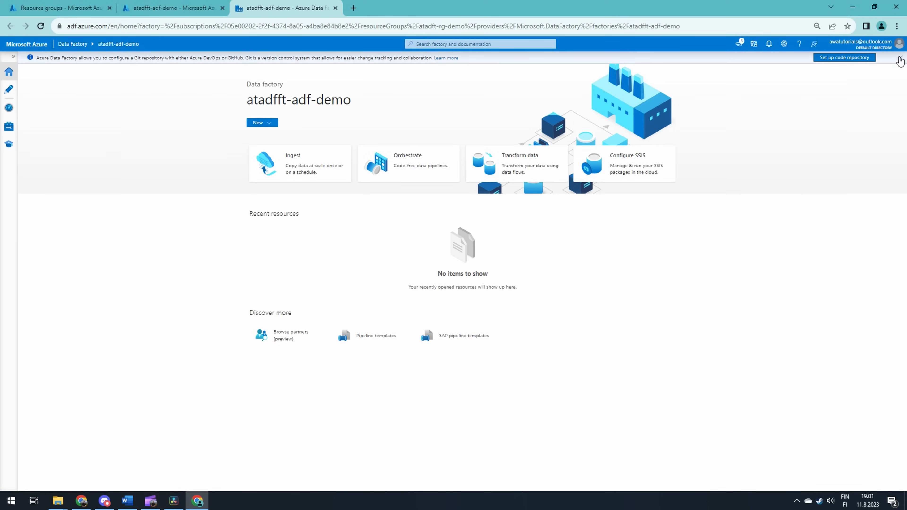
pyautogui.click(900, 58)
pyautogui.click(784, 49)
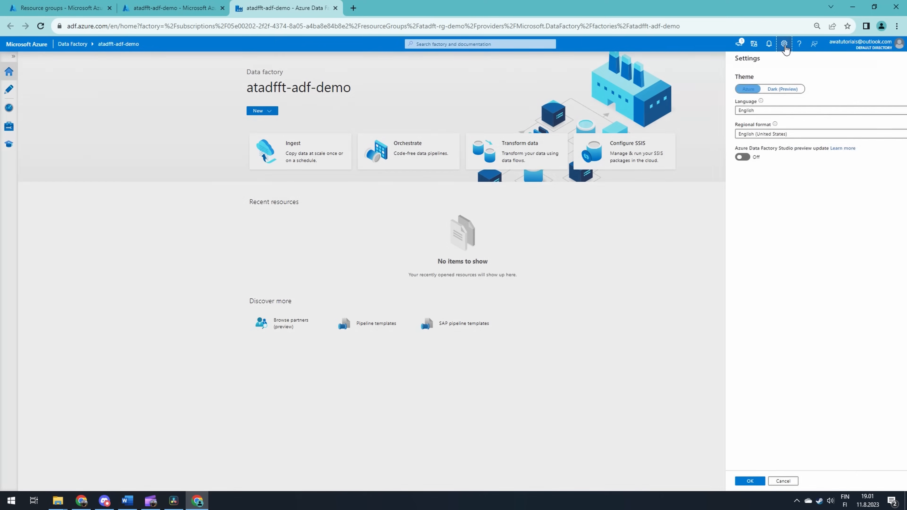
pyautogui.click(719, 90)
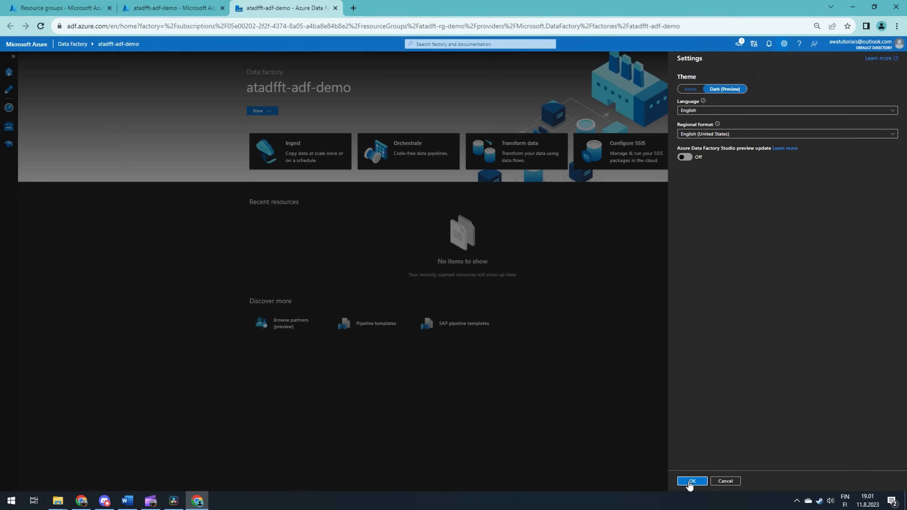
pyautogui.click(691, 481)
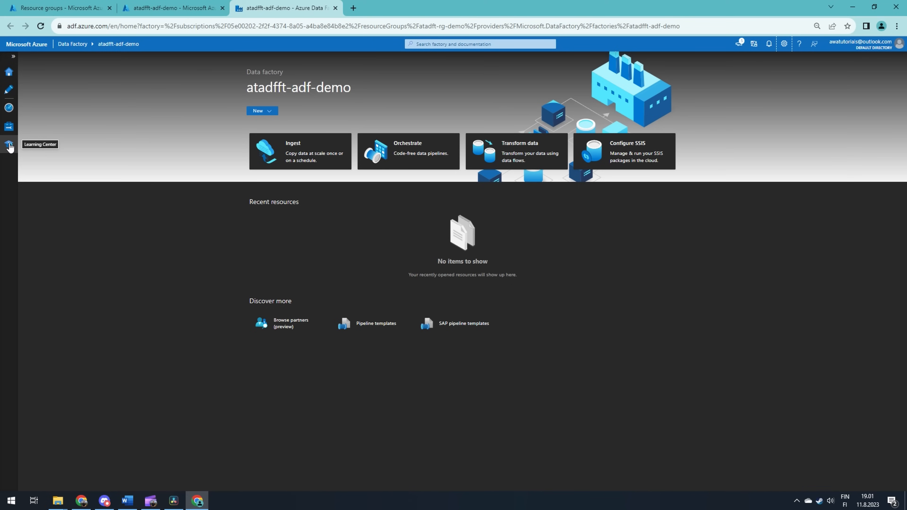
# Create a new pipeline in the authoring workspace and expand the Move and transform activities
pyautogui.click(10, 96)
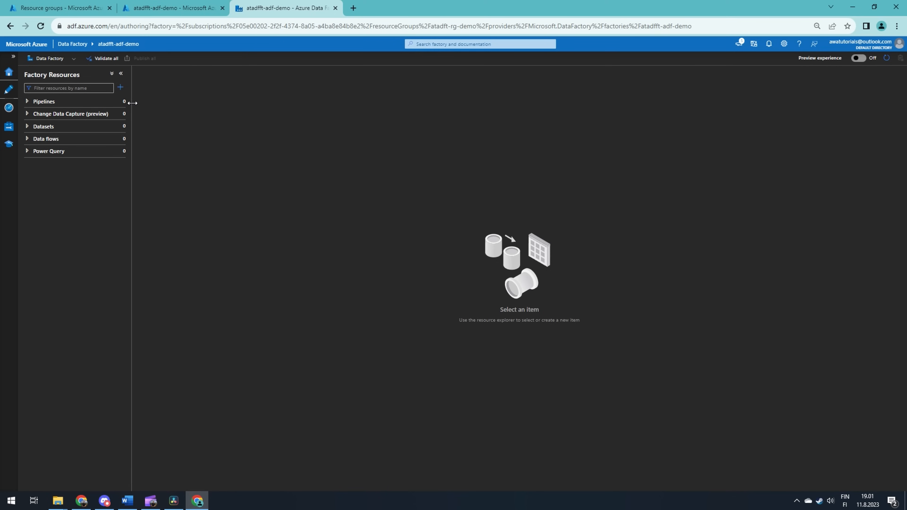
pyautogui.click(119, 101)
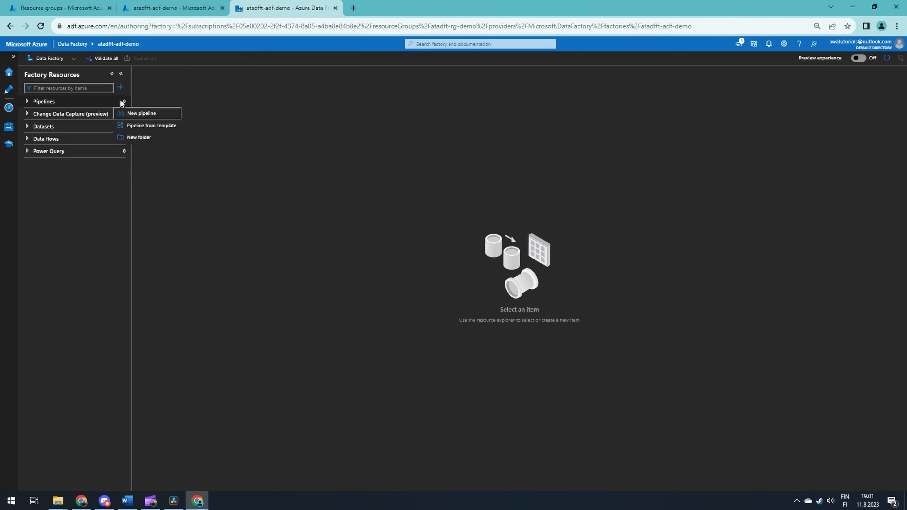
pyautogui.click(140, 113)
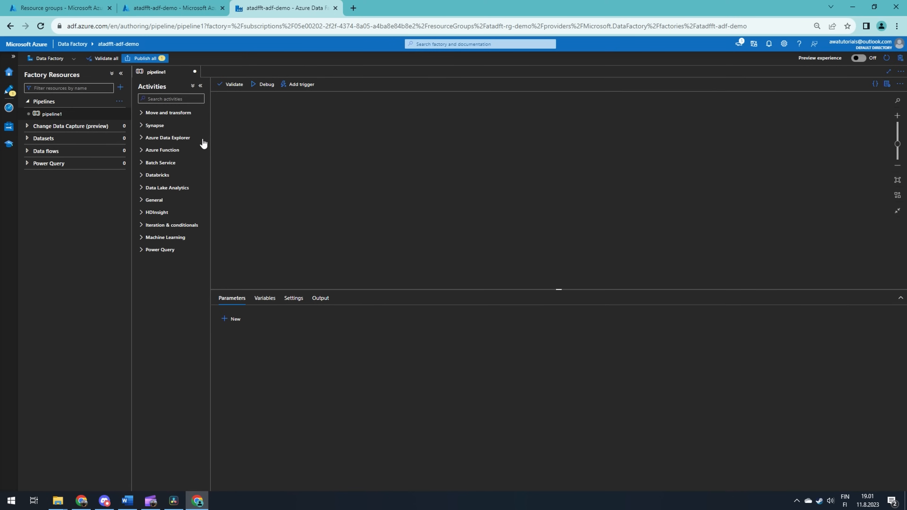
pyautogui.click(148, 114)
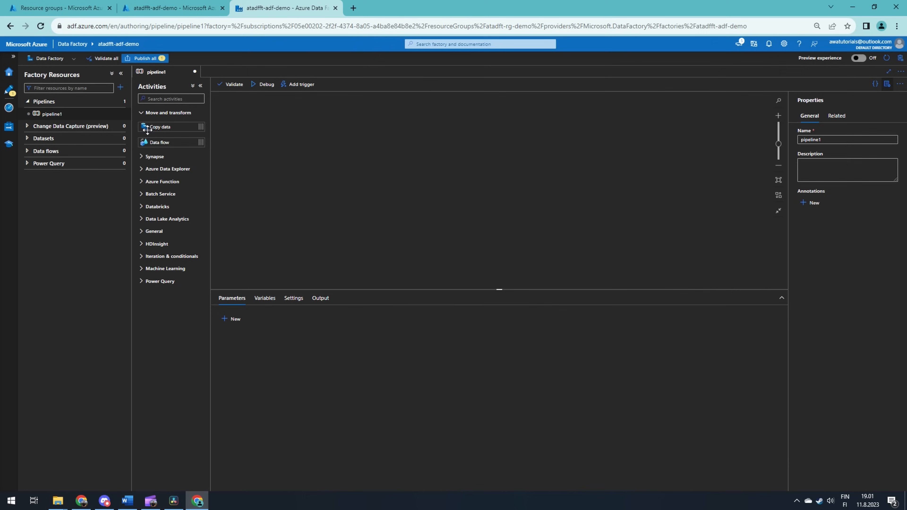
# Expand the Synapse, Azure Data Explorer, Azure Function, Batch Service, Databricks, Data Lake Analytics and General activity categories to browse them
pyautogui.click(145, 157)
pyautogui.click(144, 201)
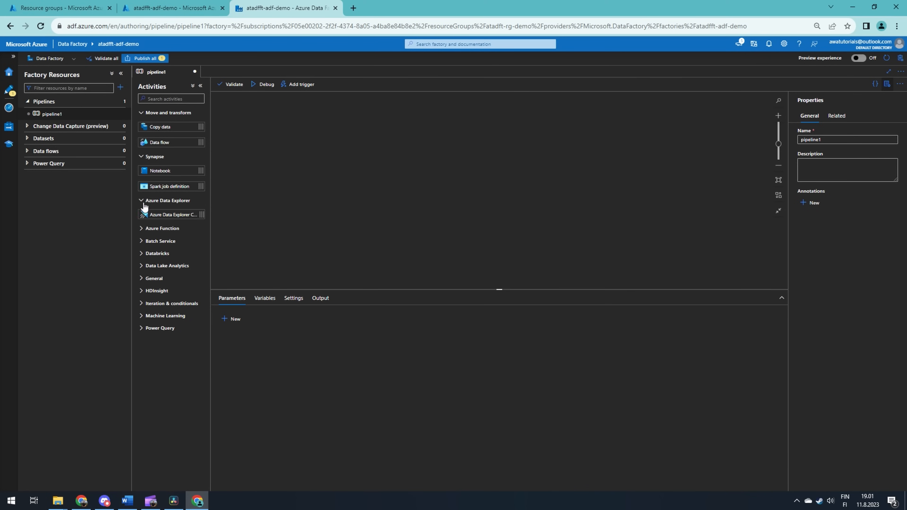
pyautogui.click(145, 229)
pyautogui.click(148, 258)
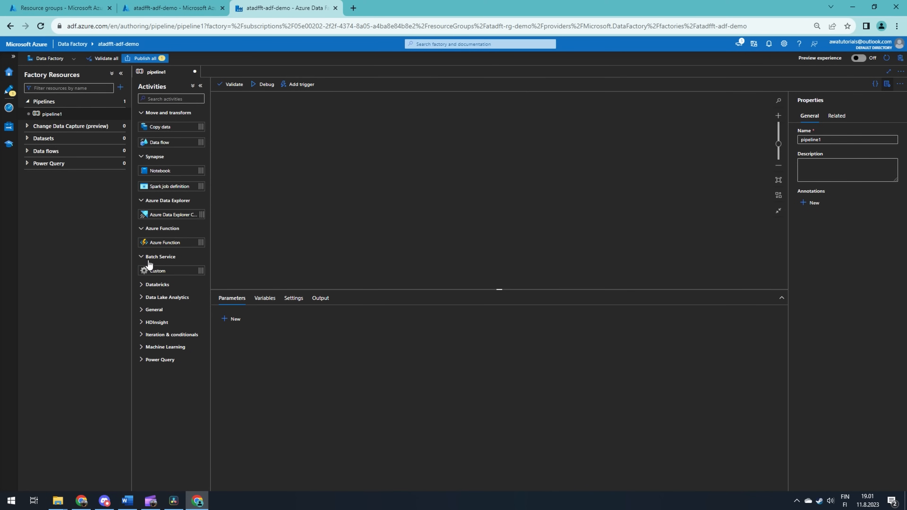
pyautogui.click(149, 285)
pyautogui.click(150, 344)
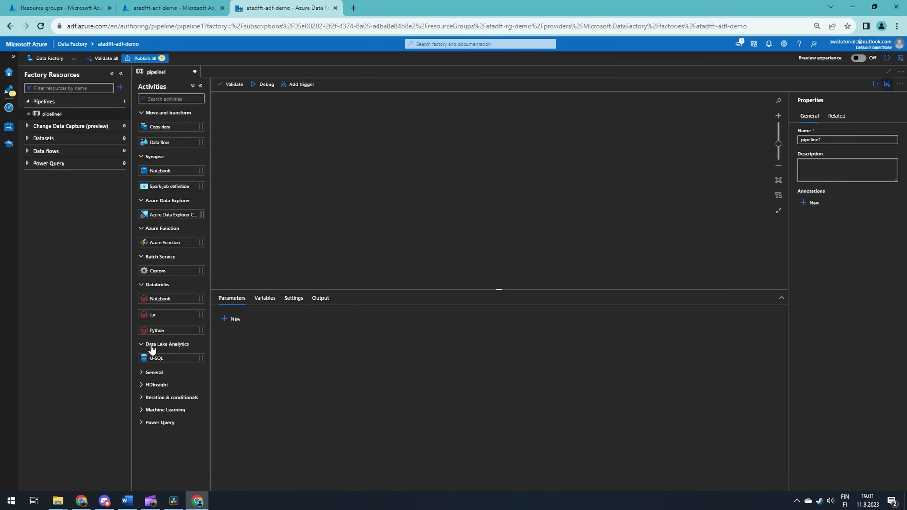
pyautogui.click(154, 372)
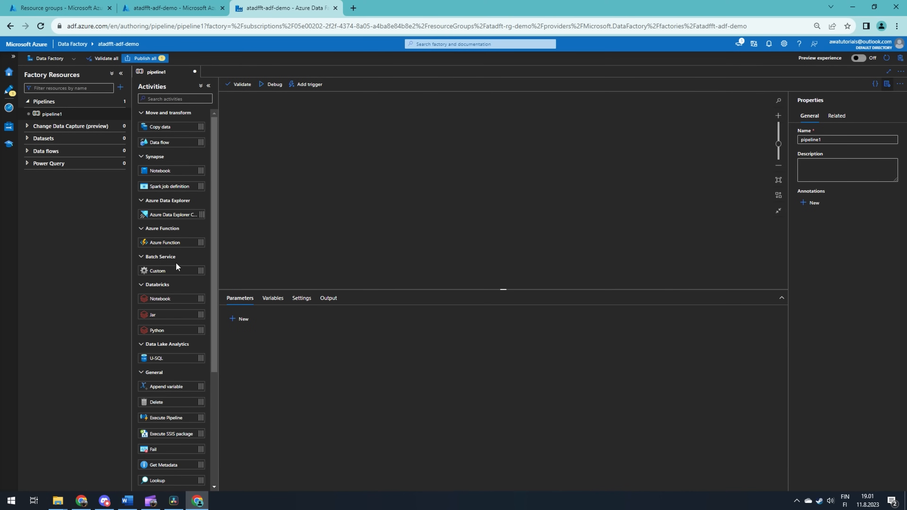
# Place Copy data, Databricks Notebook and Delete activities on the pipeline canvas and chain them with success connections
pyautogui.moveTo(178, 126); pyautogui.dragTo(314, 161)
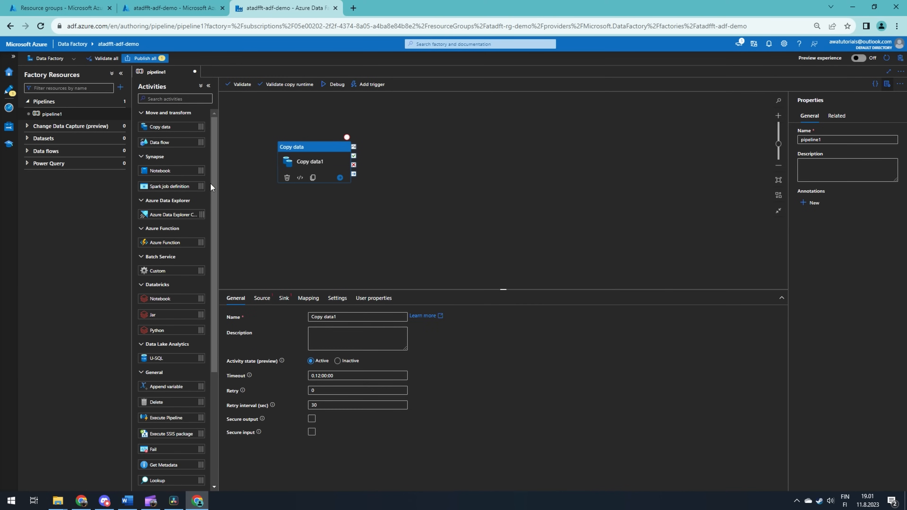
pyautogui.moveTo(177, 302); pyautogui.dragTo(408, 160)
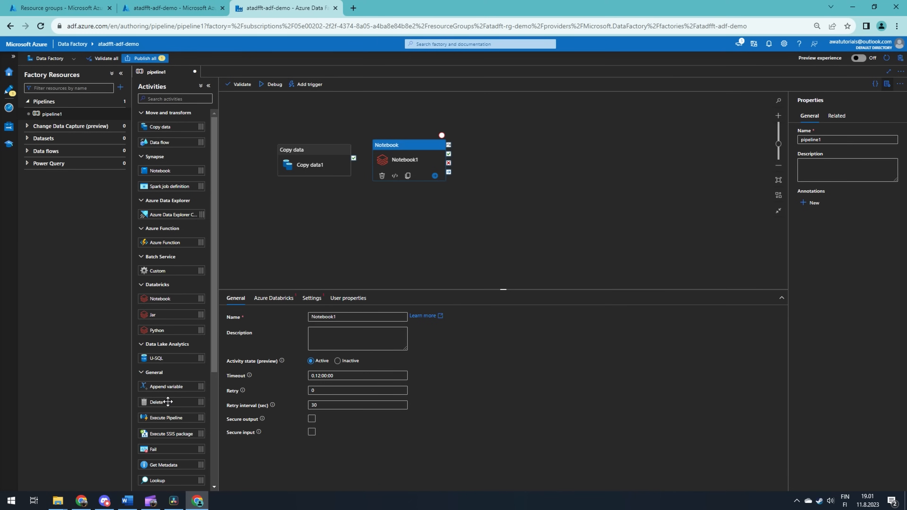
pyautogui.moveTo(167, 401); pyautogui.dragTo(536, 159)
pyautogui.moveTo(353, 158); pyautogui.dragTo(510, 161)
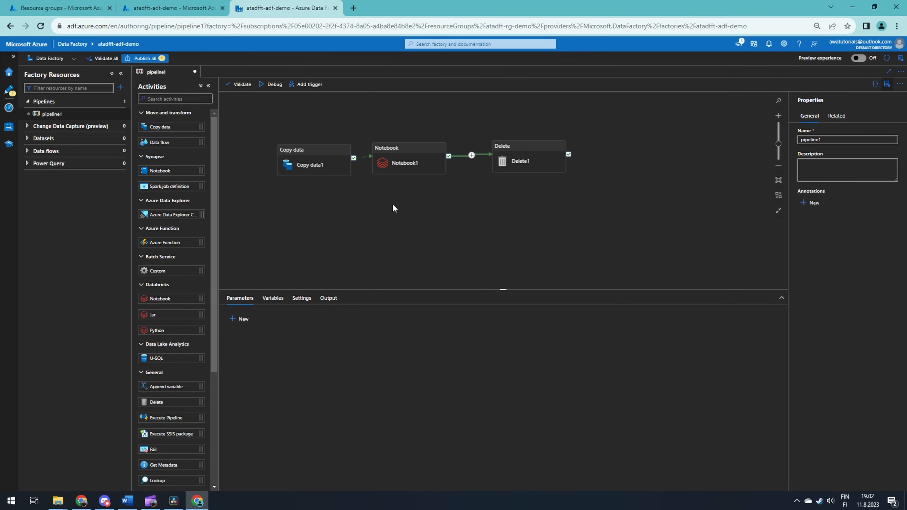
# Start a new Azure Blob Storage dataset to view its format choices, then cancel the dataset wizard
pyautogui.click(120, 142)
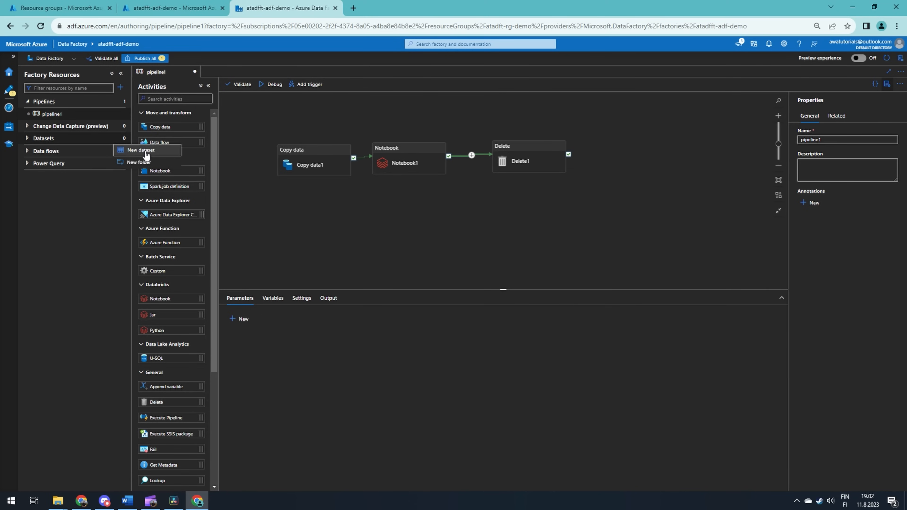
pyautogui.click(141, 149)
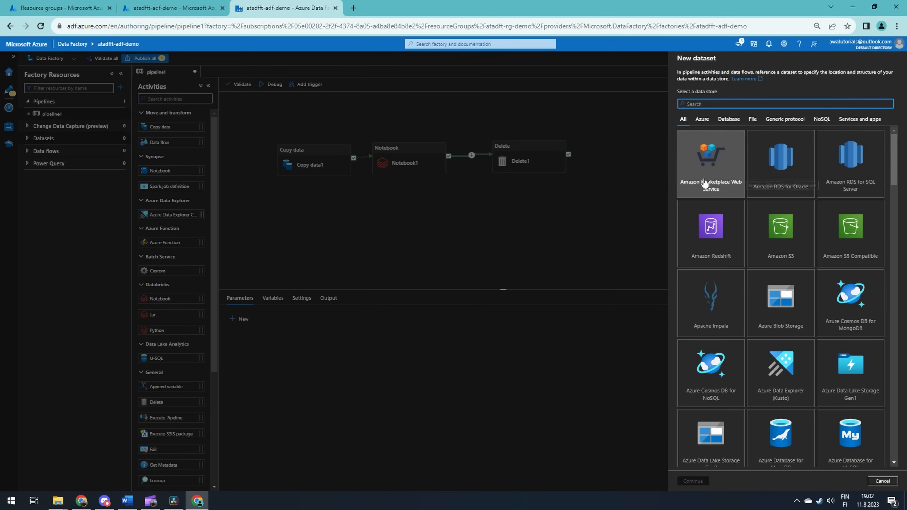
pyautogui.click(772, 289)
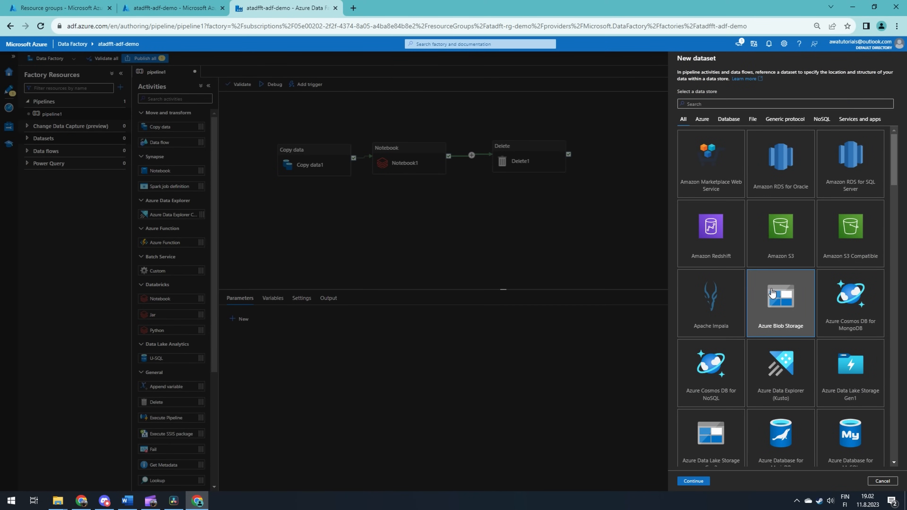
pyautogui.click(692, 481)
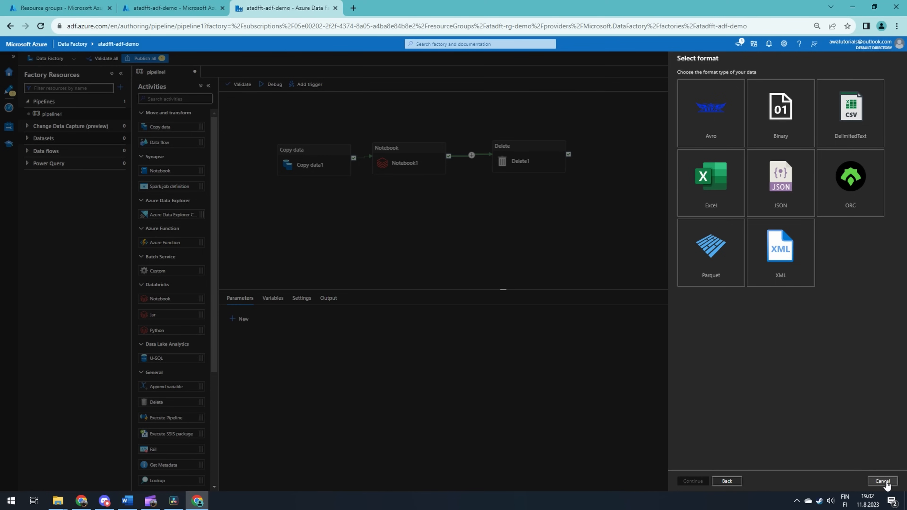
pyautogui.click(882, 481)
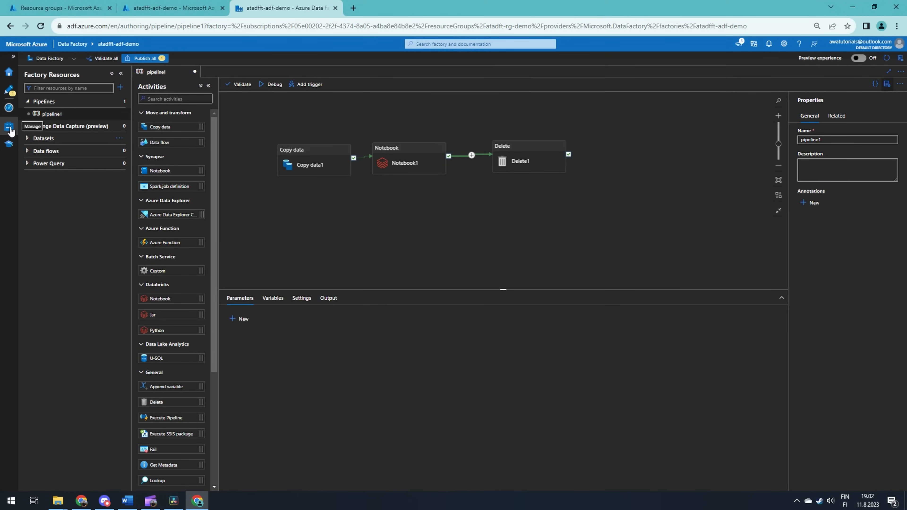
# Browse the data store list for a new linked service in the Manage hub, then open the Monitor hub's pipeline runs
pyautogui.click(9, 129)
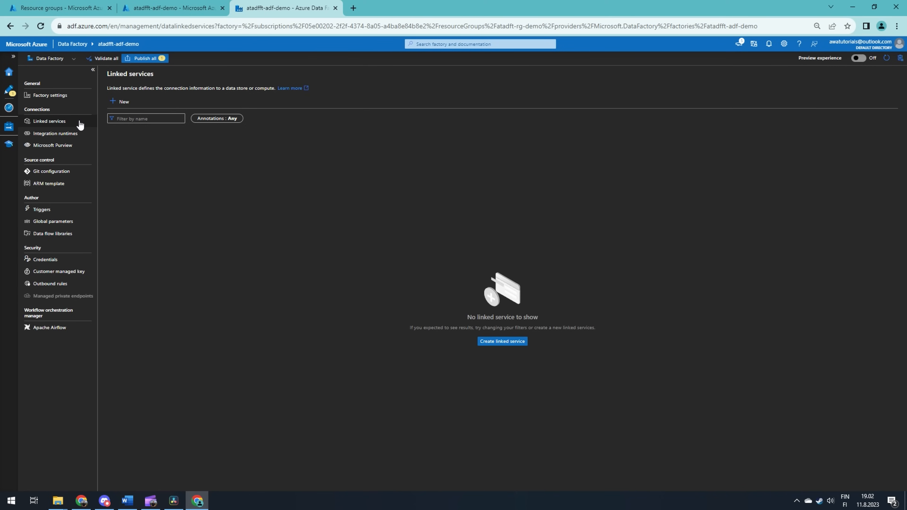
pyautogui.click(119, 103)
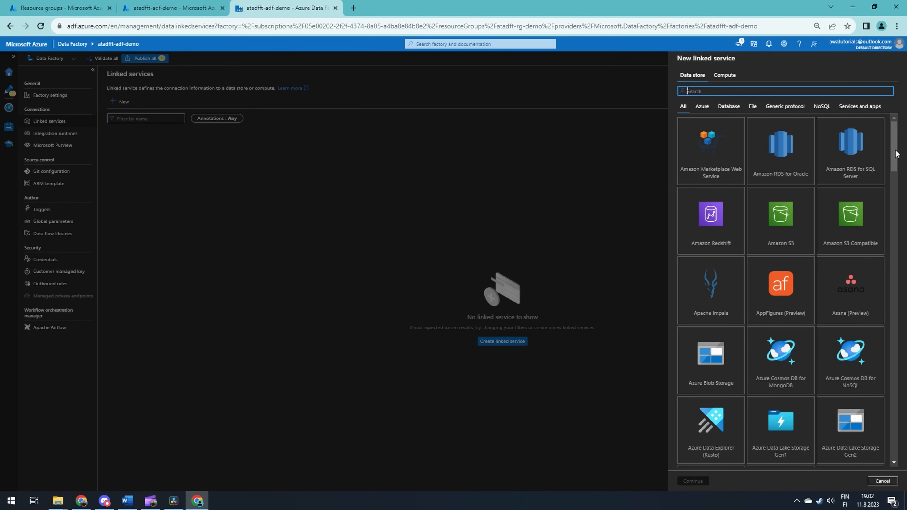
pyautogui.moveTo(896, 148); pyautogui.dragTo(889, 441)
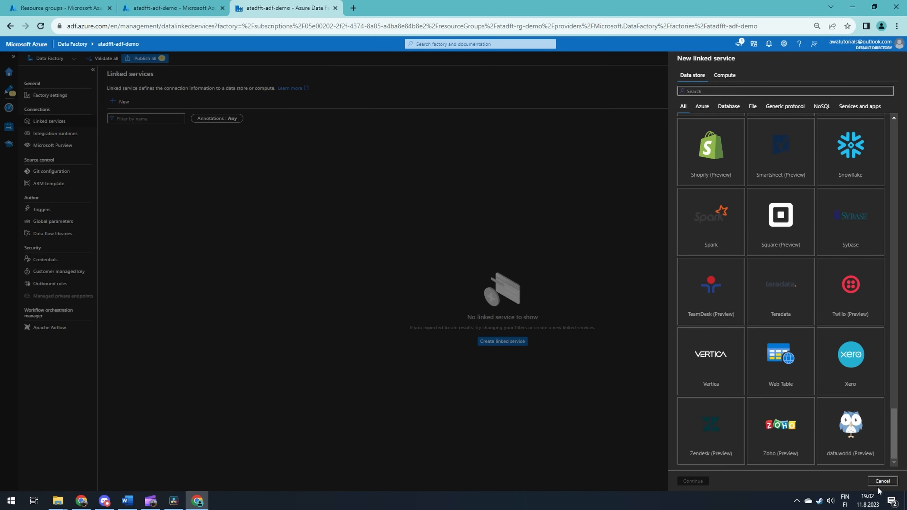
pyautogui.click(882, 481)
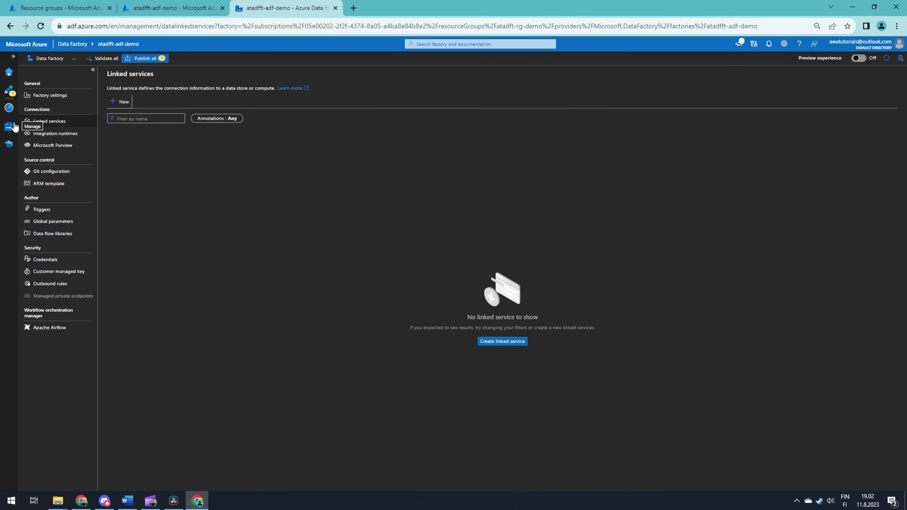
pyautogui.click(8, 107)
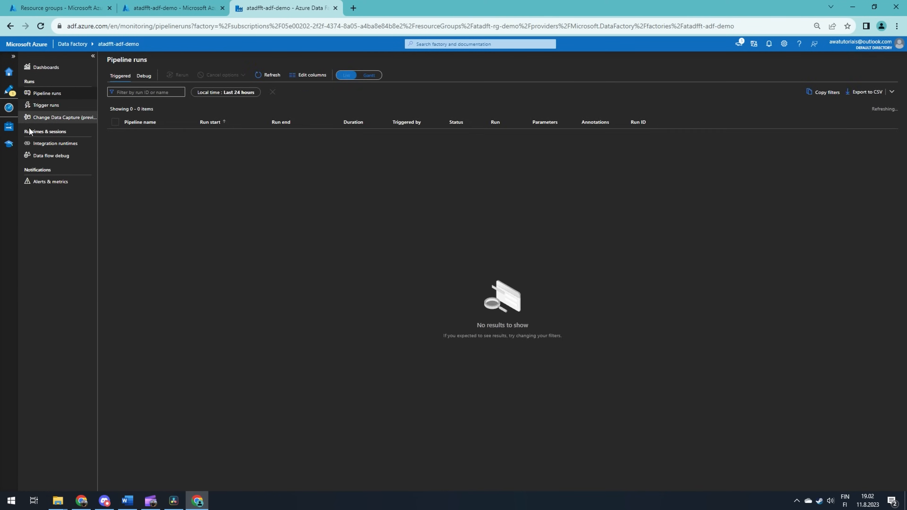
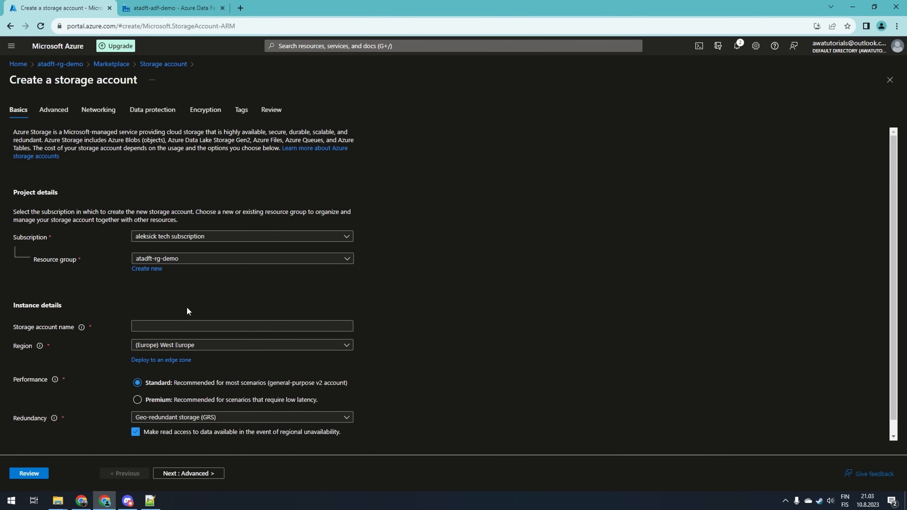
# Create a storage account named atadftststagedemo in the atadft-rg-demo resource group, West Europe, with default options
pyautogui.click(188, 324)
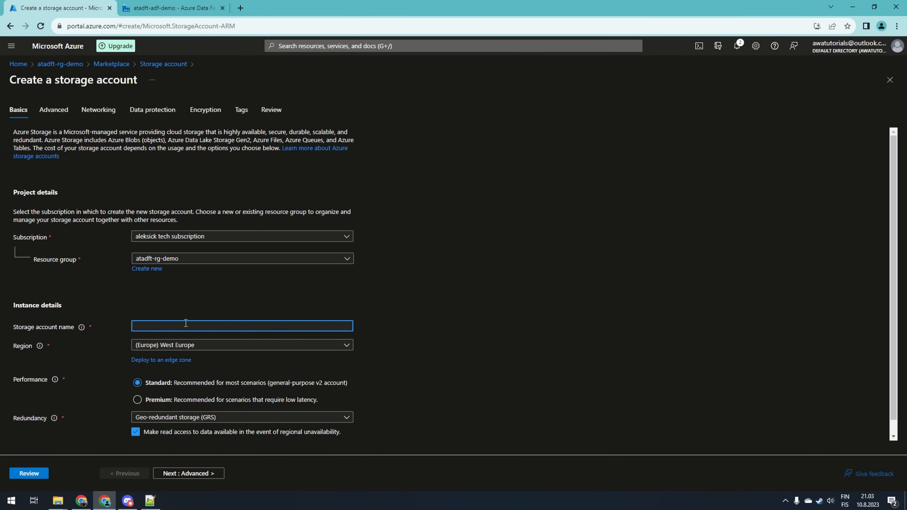
pyautogui.write('atadftststagedemo')
pyautogui.click(404, 358)
pyautogui.scroll(-1, 393, 357)
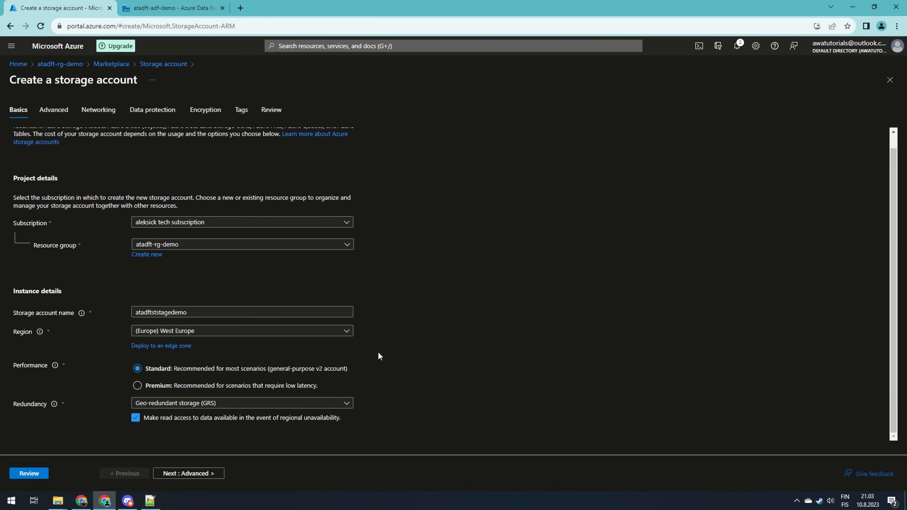
pyautogui.click(191, 473)
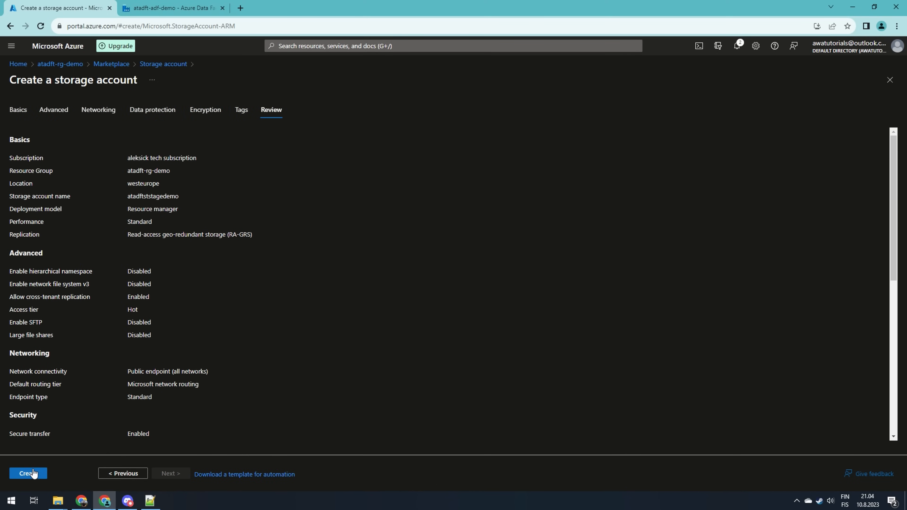
pyautogui.click(28, 473)
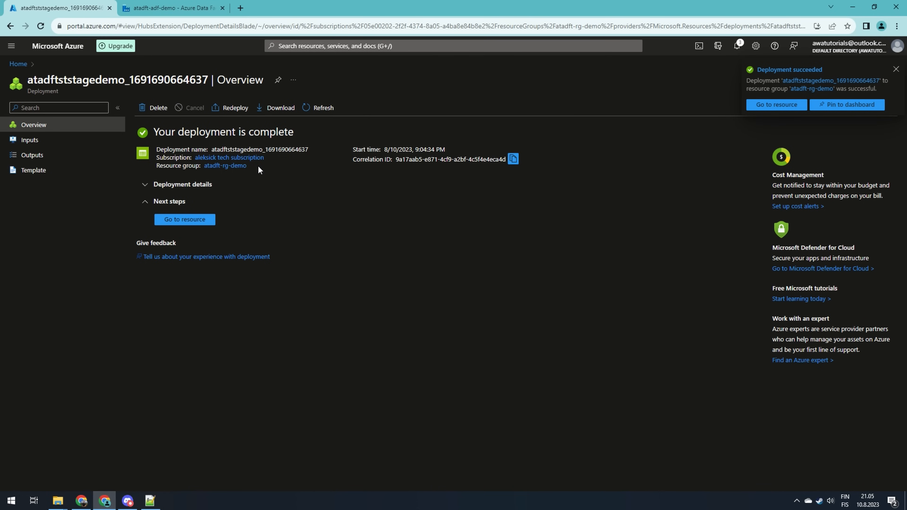
# Open the new storage account's containers and create a container named demo1-source
pyautogui.click(237, 166)
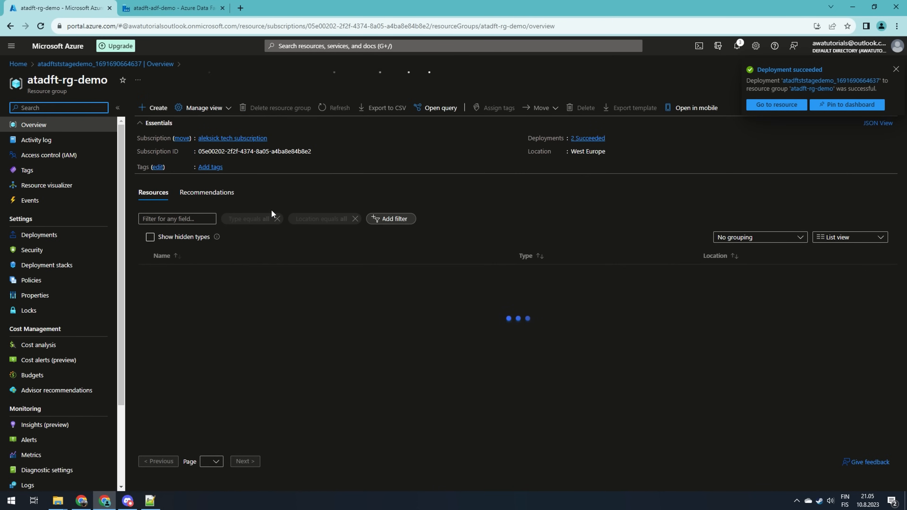
pyautogui.click(345, 113)
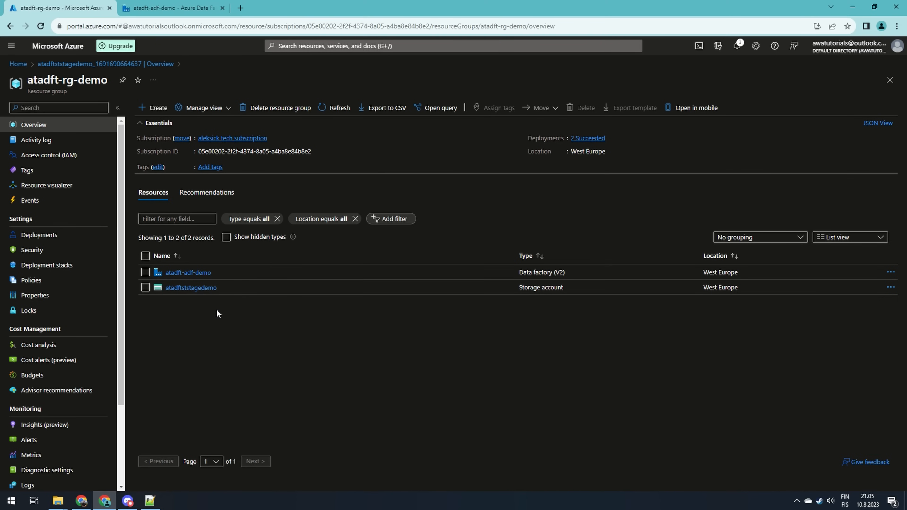
pyautogui.click(209, 288)
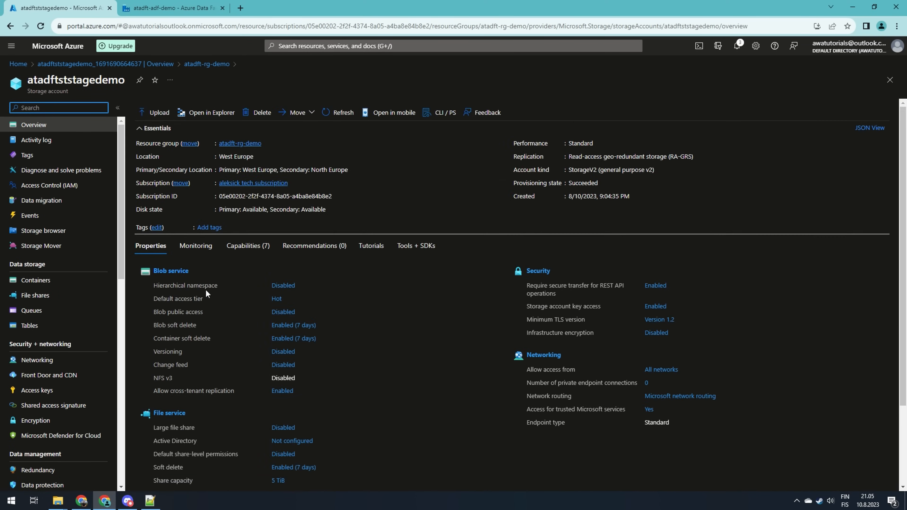
pyautogui.click(71, 284)
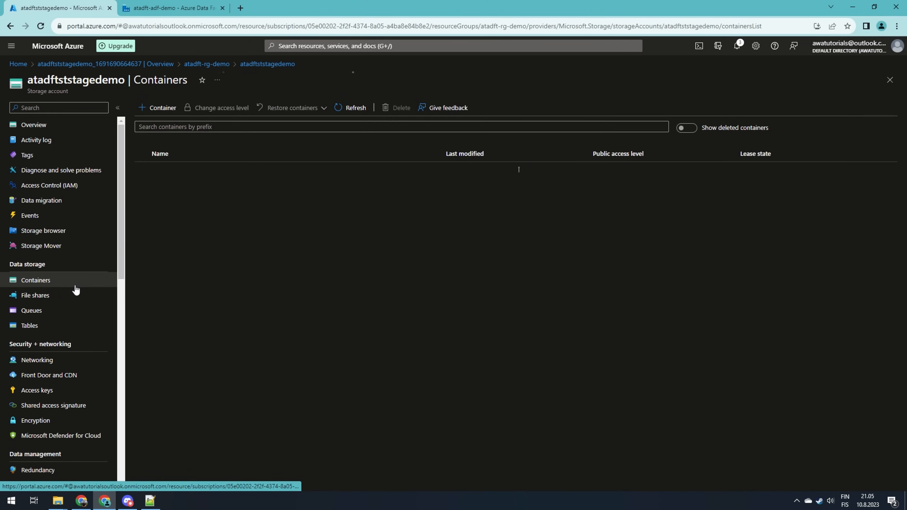
pyautogui.click(169, 111)
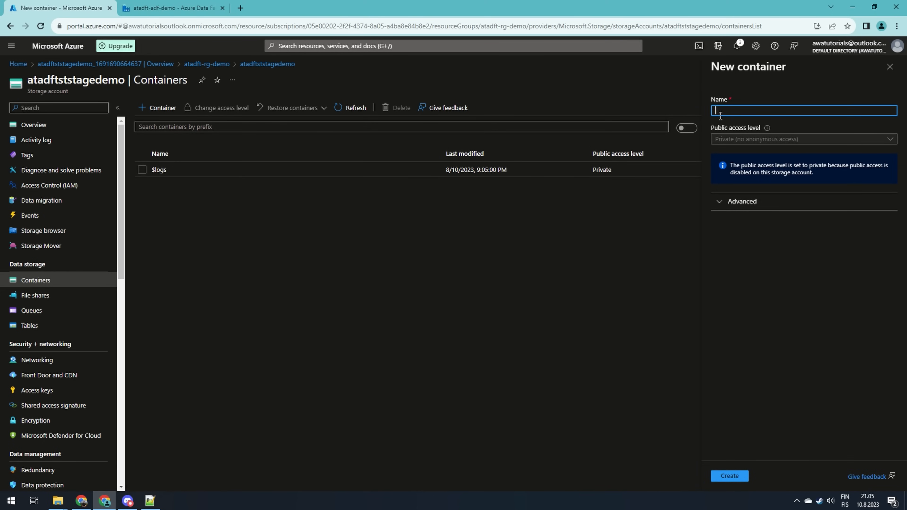
pyautogui.write('den')
pyautogui.press('BackSpace')
pyautogui.write('mo1-source')
pyautogui.click(738, 478)
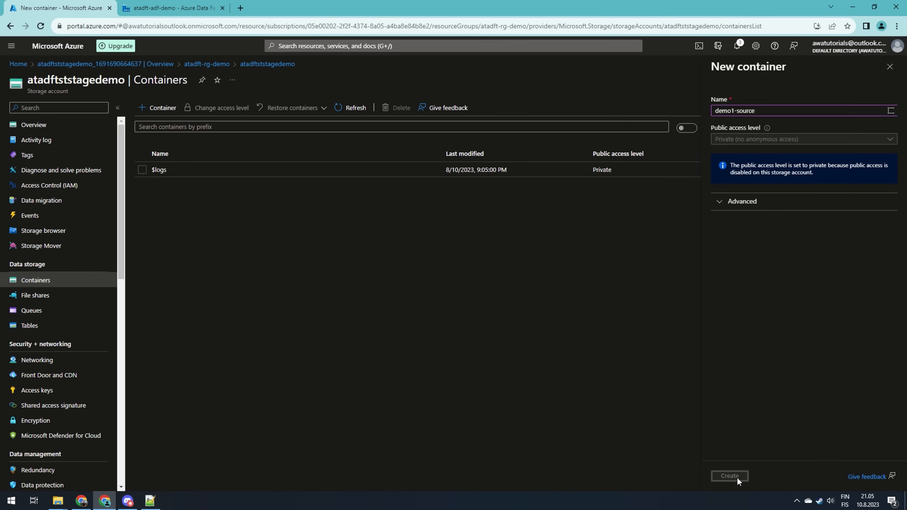
# Create a second container named demo1-sink
pyautogui.click(159, 108)
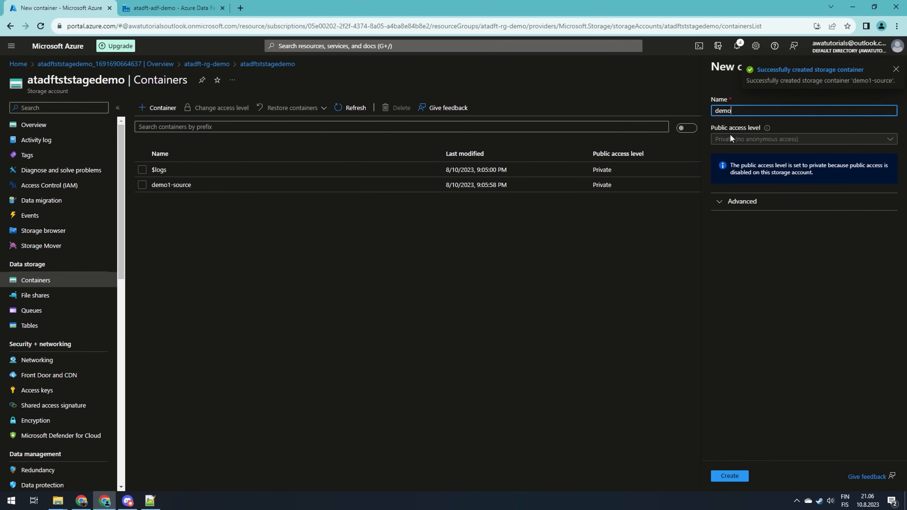
pyautogui.write('demo1-sink')
pyautogui.click(726, 478)
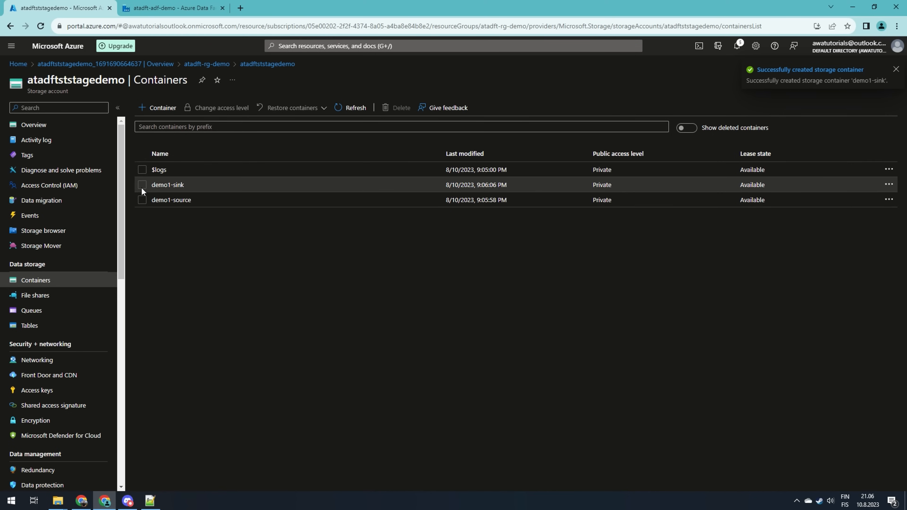
# Start a role assignment on the atadft-rg-demo resource group and choose the Storage Blob Data Contributor role
pyautogui.click(206, 63)
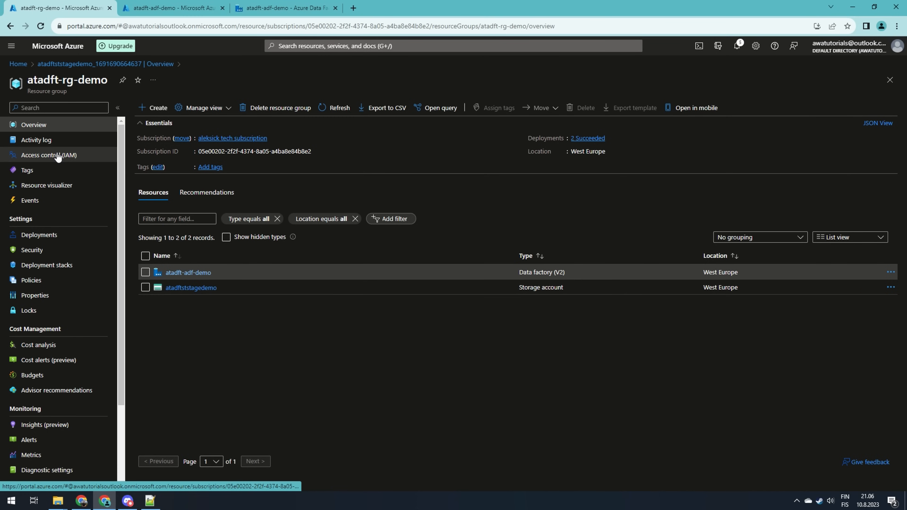
pyautogui.click(58, 155)
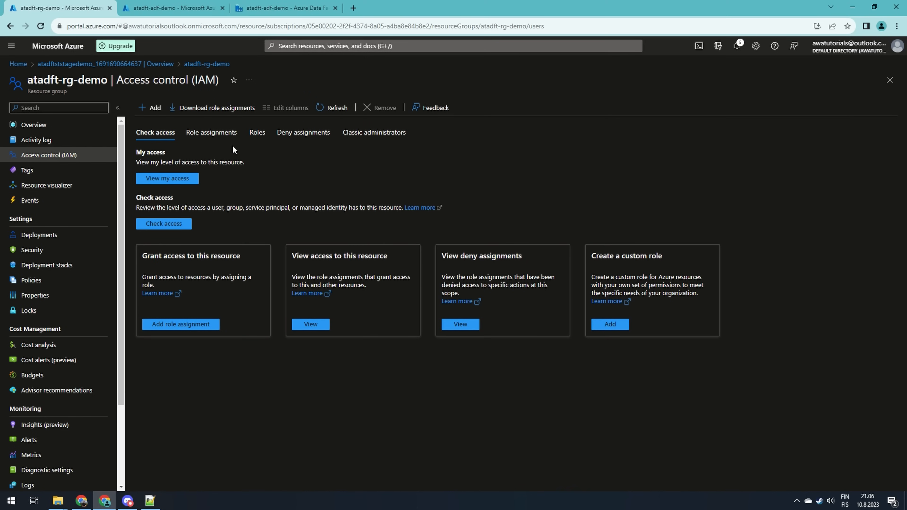
pyautogui.click(153, 108)
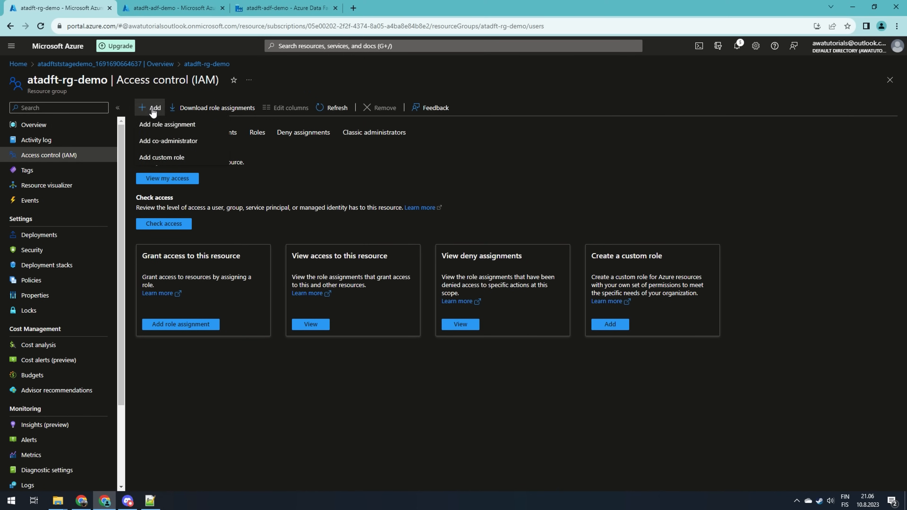
pyautogui.click(190, 128)
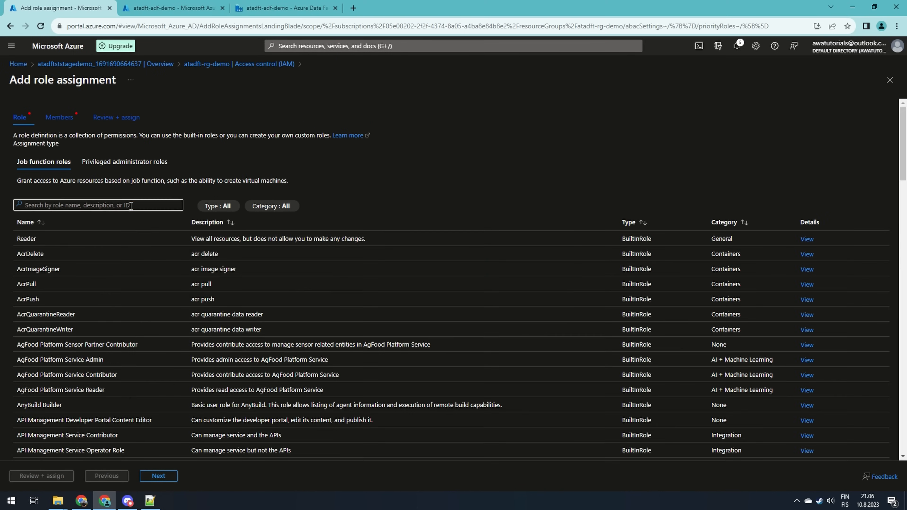
pyautogui.write('blob data con')
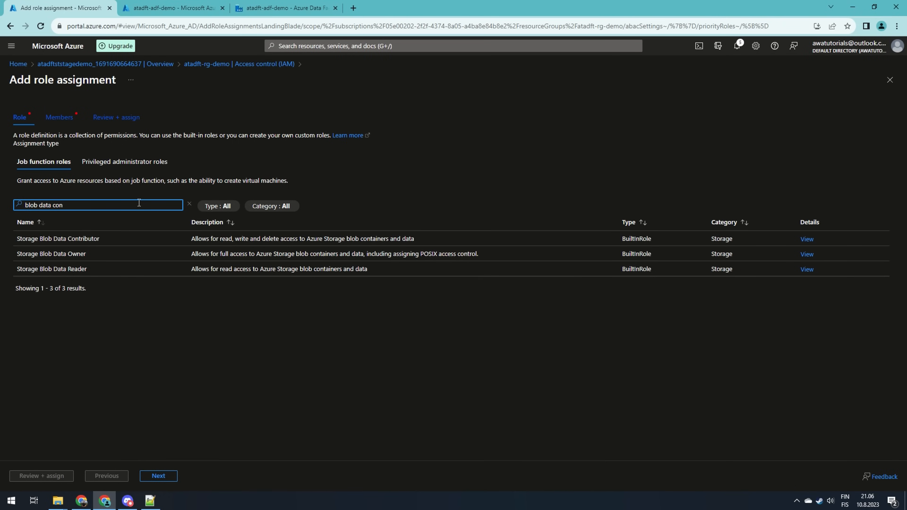
pyautogui.click(121, 236)
pyautogui.click(169, 477)
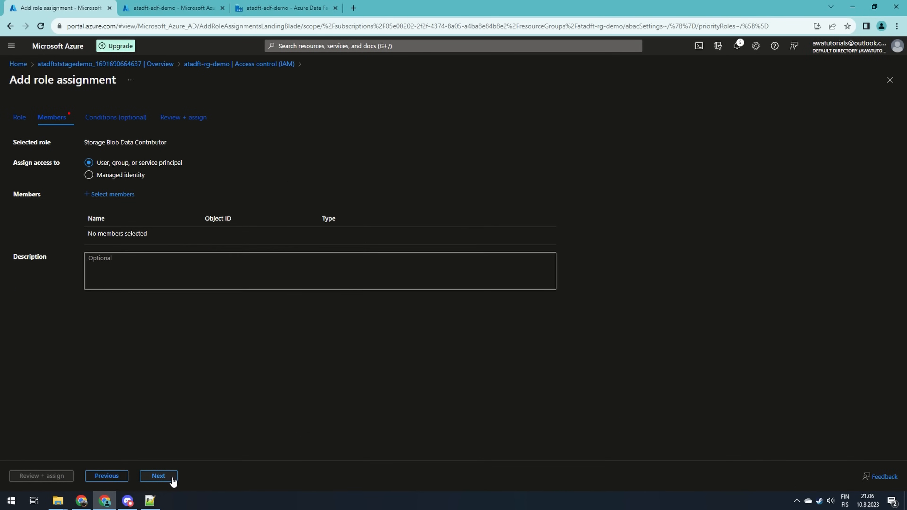
# Assign the role to the atadft-adf-demo data factory's managed identity and complete the assignment
pyautogui.click(89, 175)
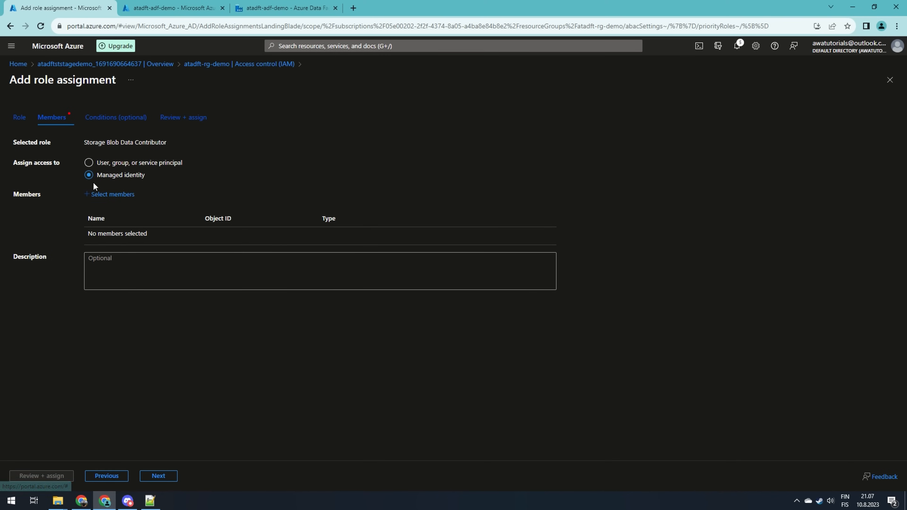
pyautogui.click(105, 195)
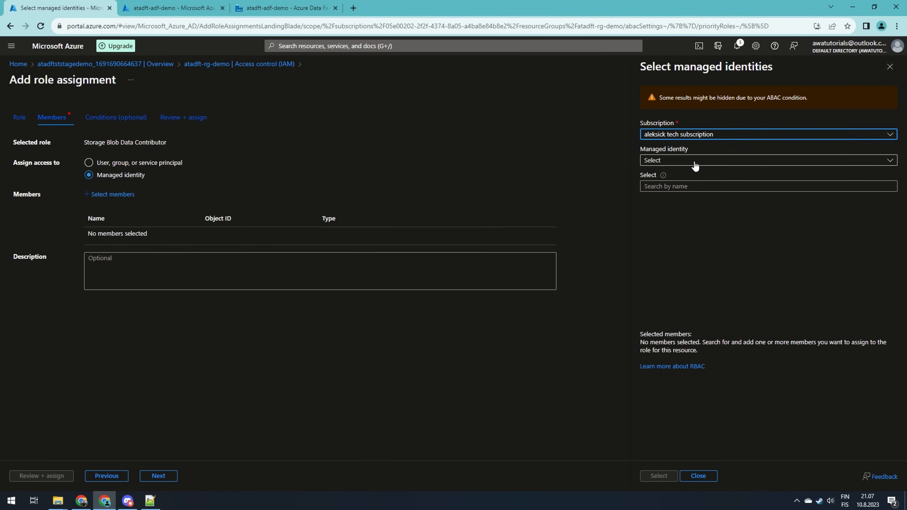
pyautogui.click(694, 162)
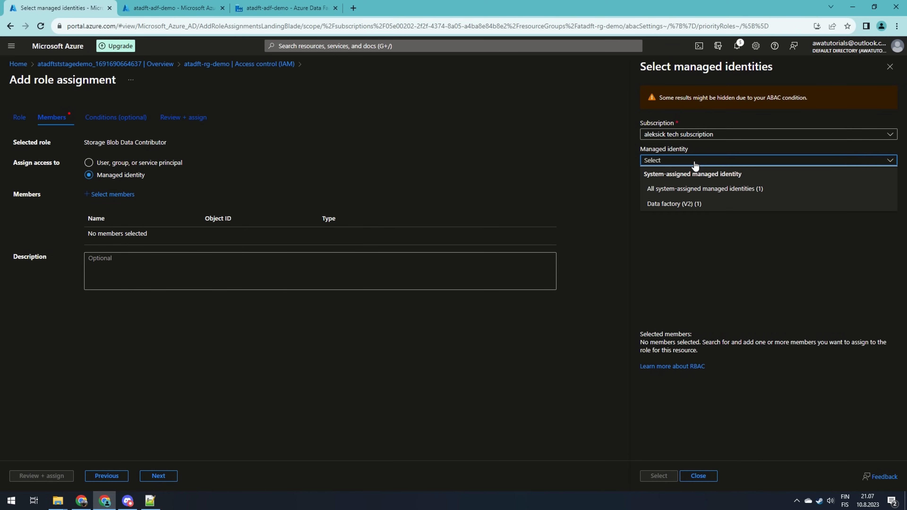
pyautogui.click(691, 205)
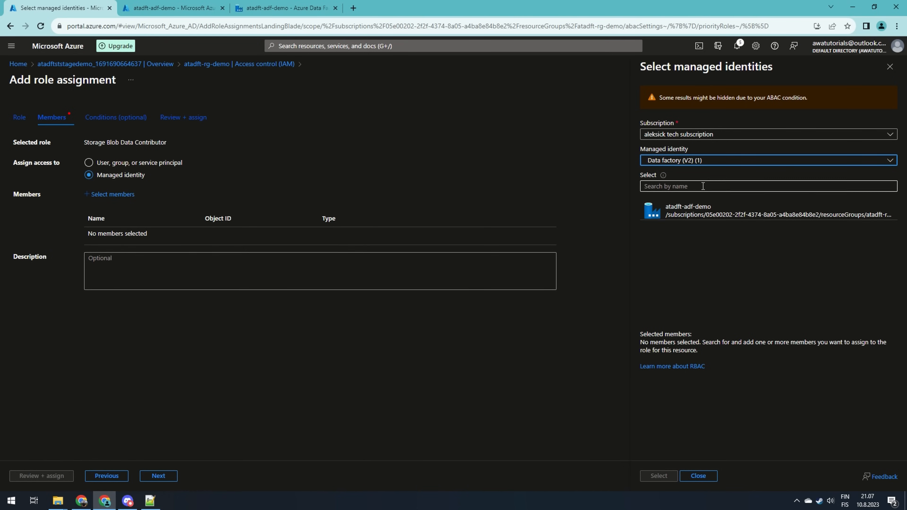
pyautogui.click(694, 216)
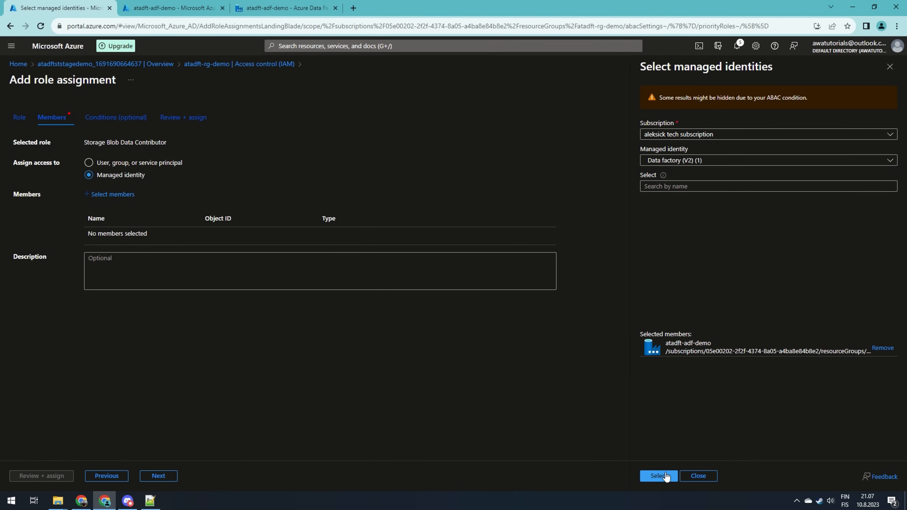
pyautogui.click(659, 476)
pyautogui.click(153, 478)
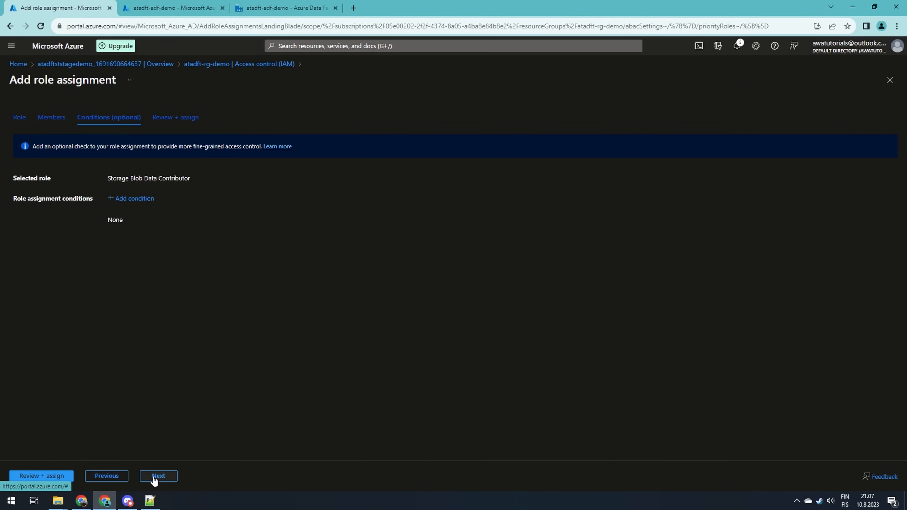
pyautogui.click(156, 477)
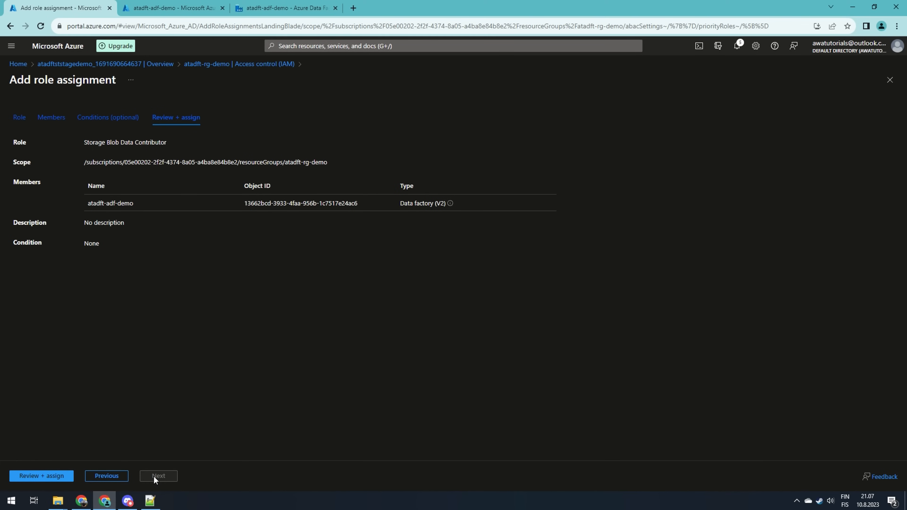
pyautogui.click(49, 477)
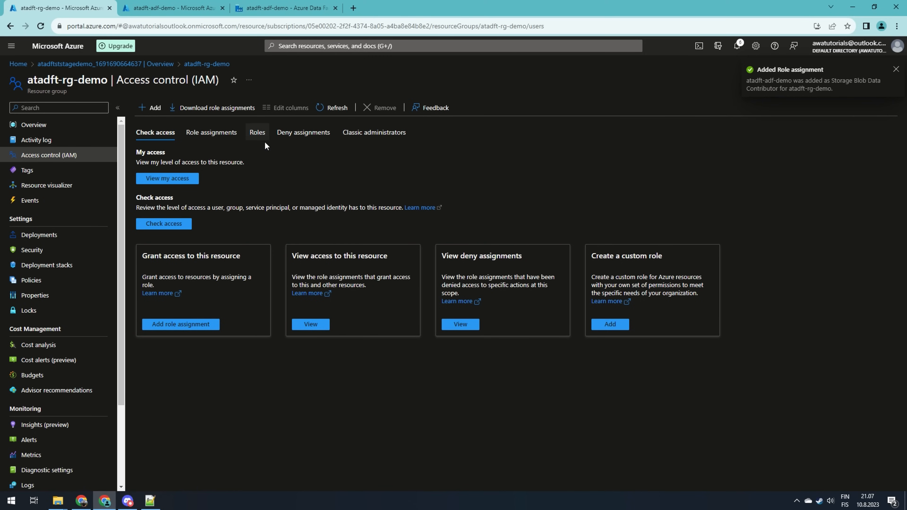
# In Data Factory Studio, start a new Azure Blob Storage linked service and name it ls_st_stage
pyautogui.click(291, 7)
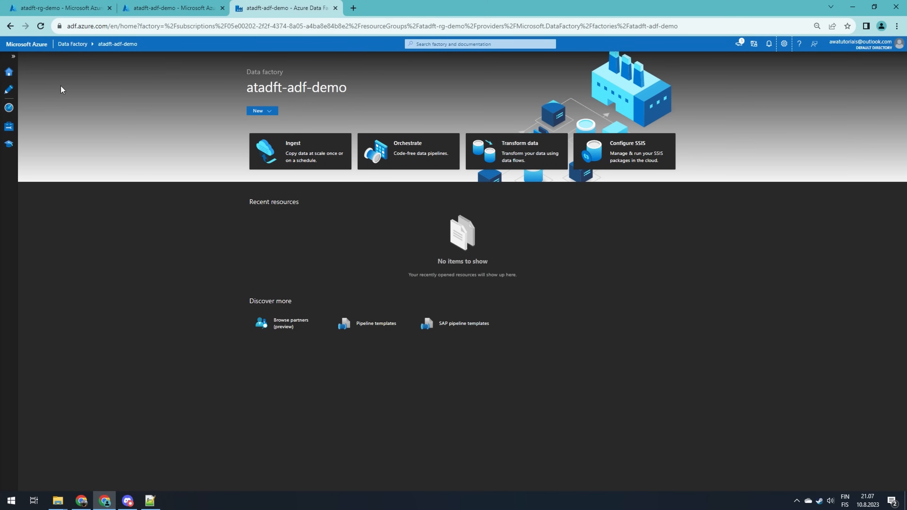
pyautogui.click(9, 126)
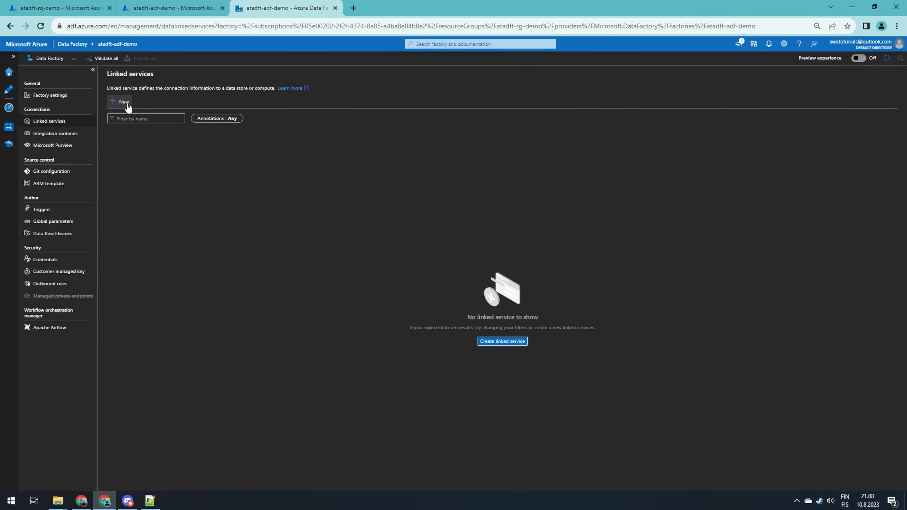
pyautogui.click(122, 101)
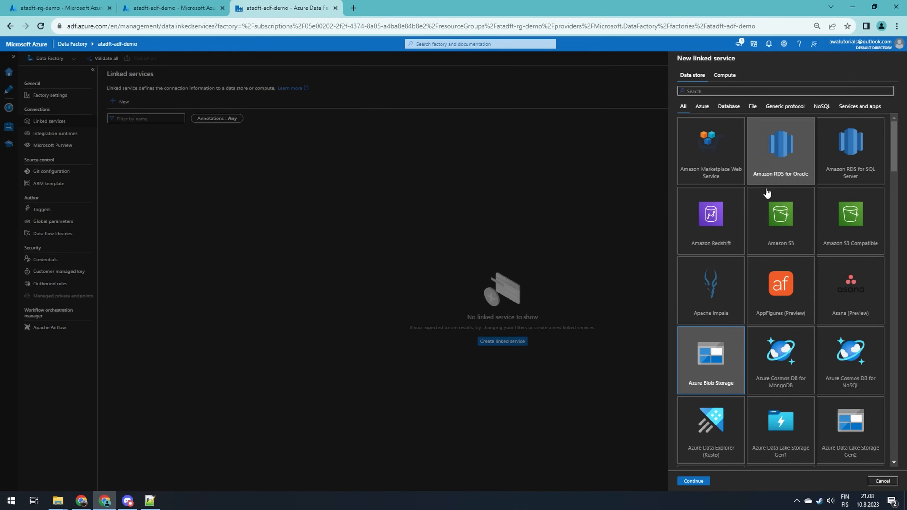
pyautogui.click(693, 481)
pyautogui.moveTo(721, 89); pyautogui.dragTo(678, 90)
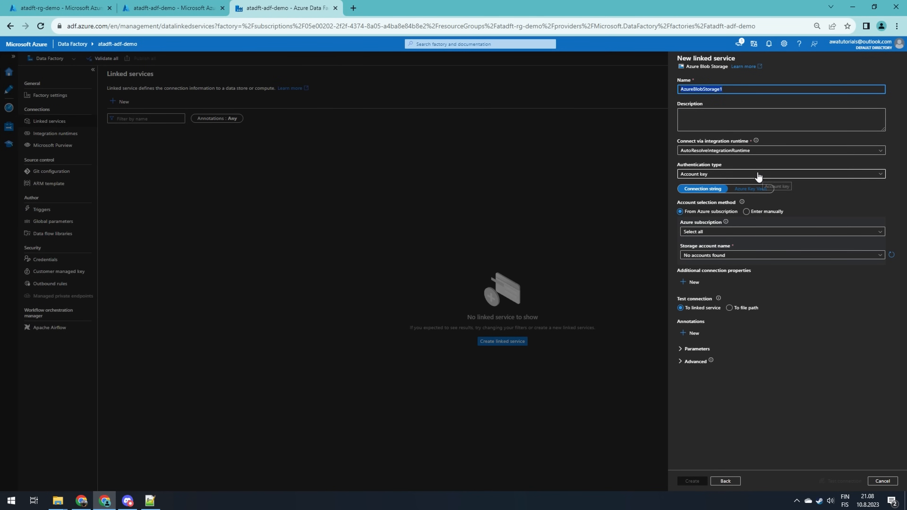
pyautogui.press('BackSpace')
pyautogui.write('ls_st_s')
pyautogui.write('tage')
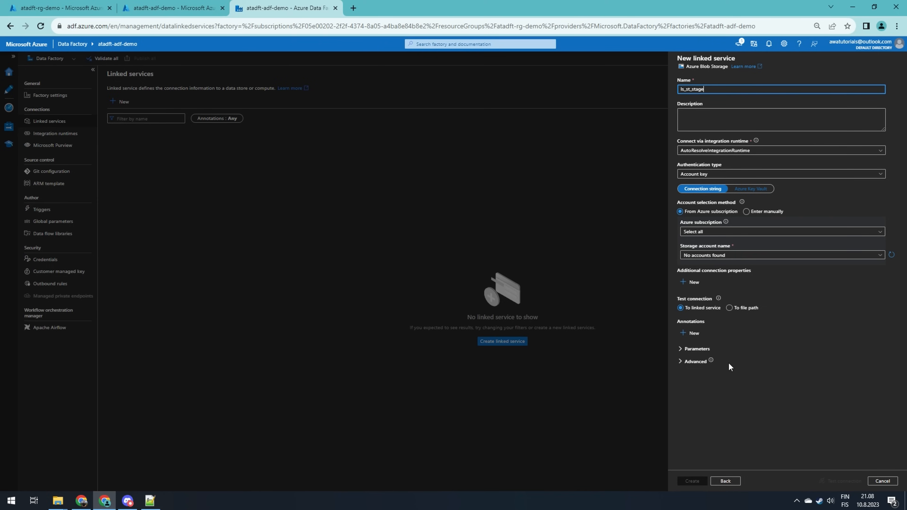
pyautogui.click(722, 174)
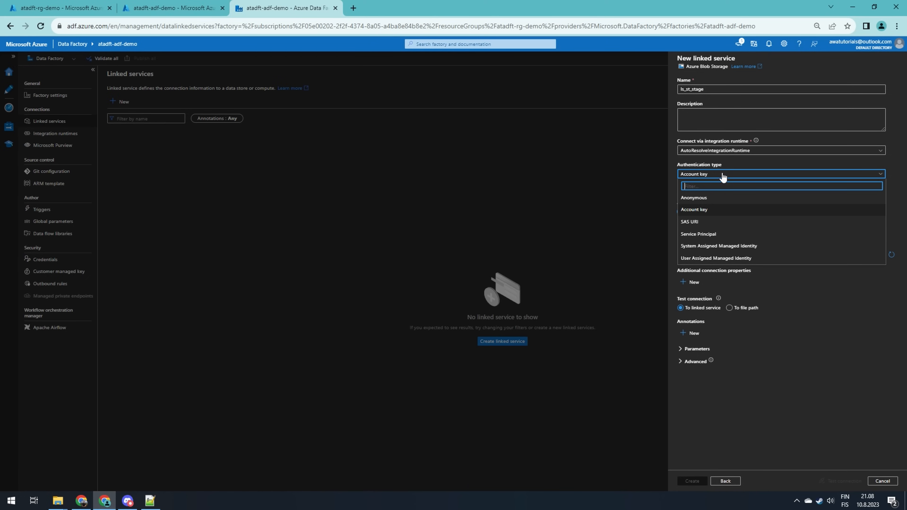
pyautogui.click(721, 249)
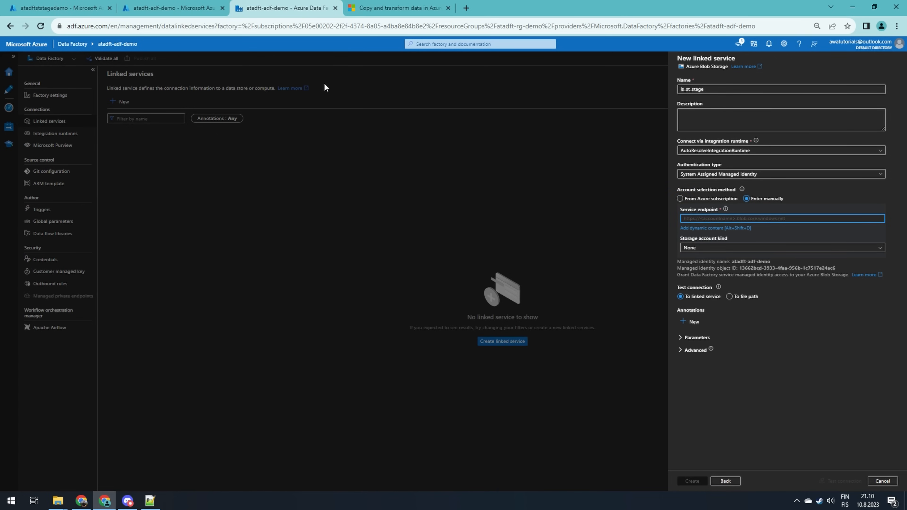
pyautogui.write('https')
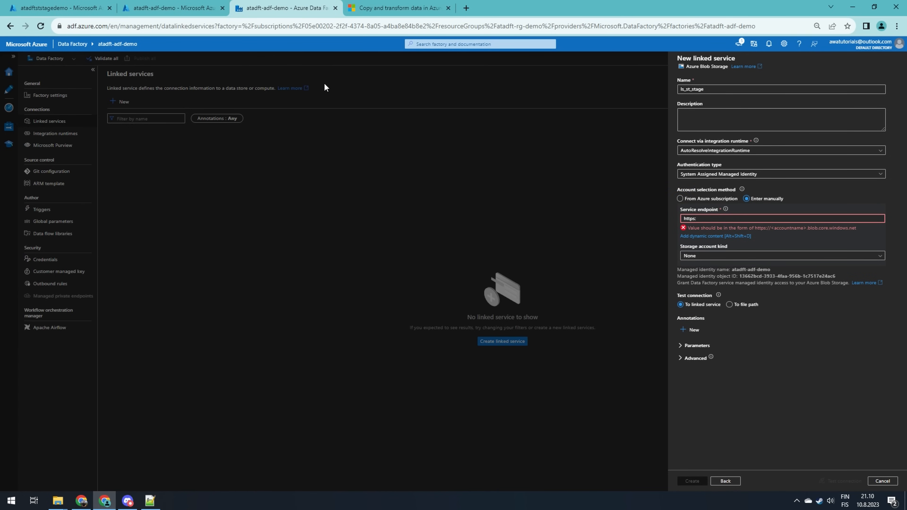
pyautogui.write('://')
pyautogui.write('atadftststagedemo')
pyautogui.write('.blbo')
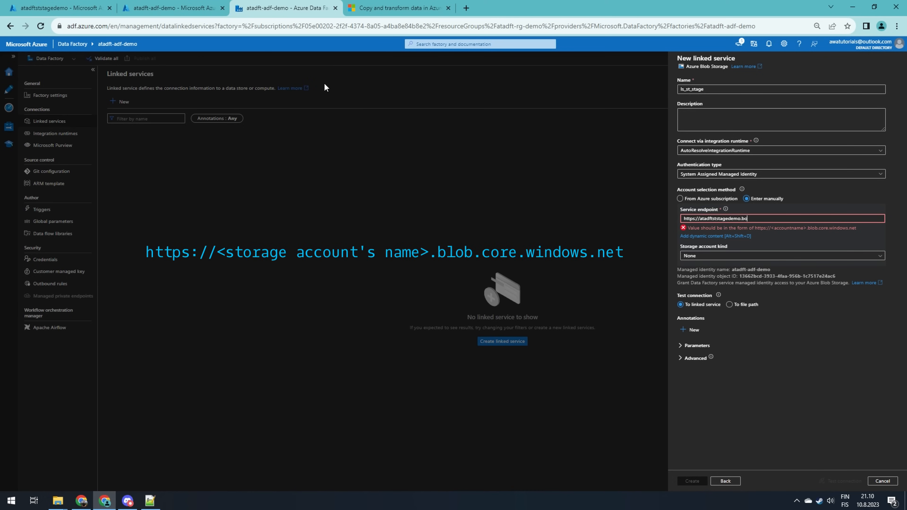
pyautogui.press('BackSpace')
pyautogui.press('BackSpace')
pyautogui.write('ob.core.windows.net')
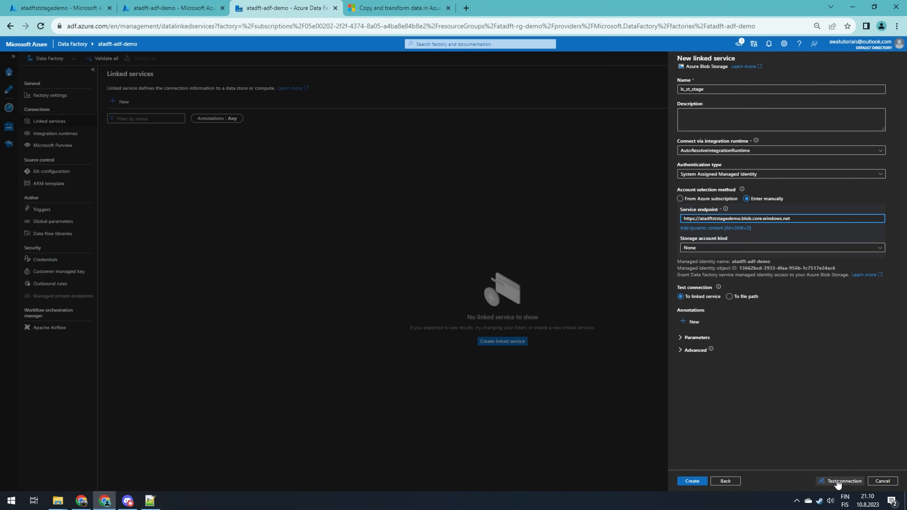
# Test the connection, create the ls_st_stage linked service and publish all pending changes
pyautogui.click(837, 481)
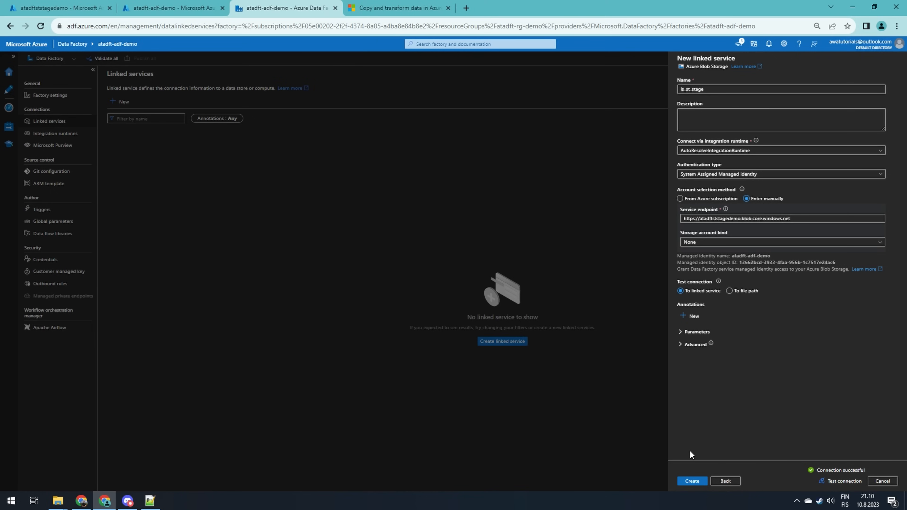
pyautogui.click(691, 481)
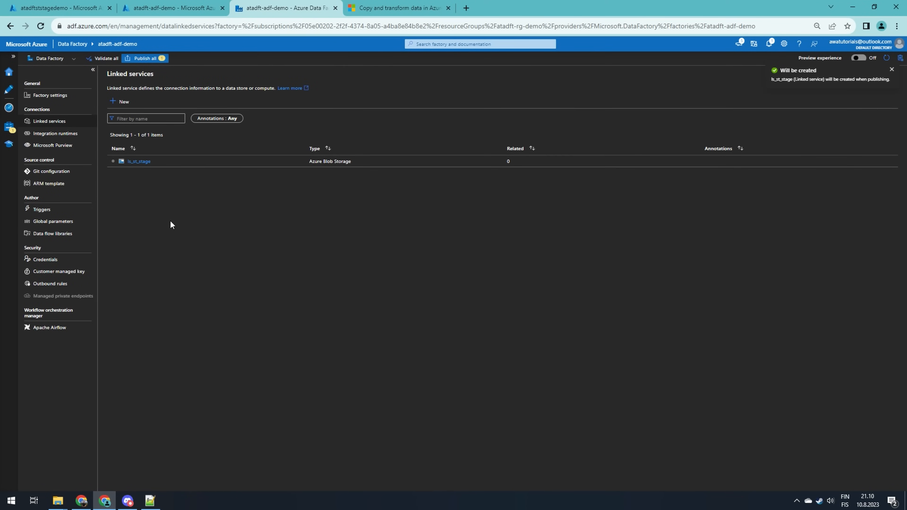
pyautogui.click(151, 59)
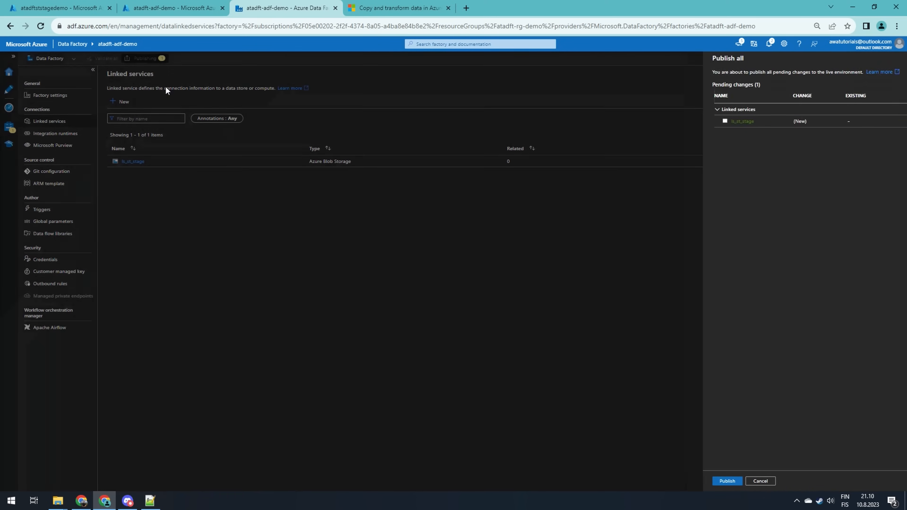
pyautogui.click(700, 481)
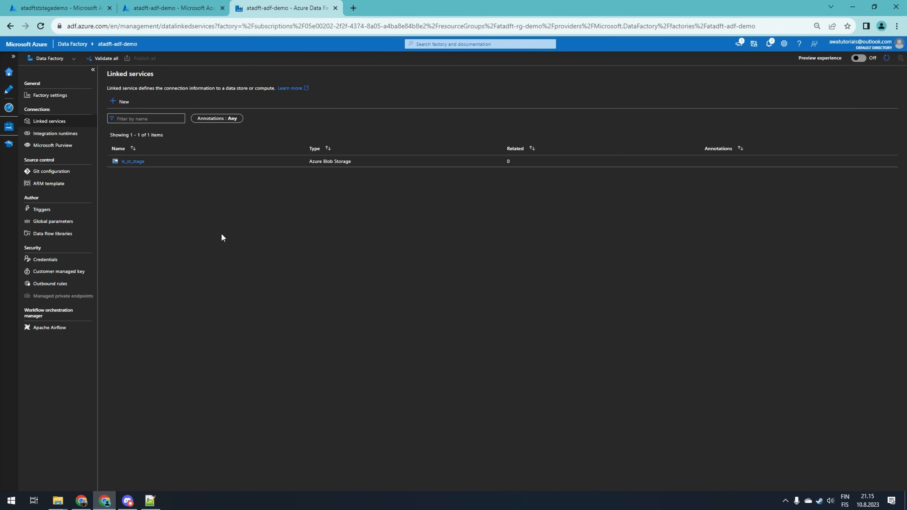
# Upload the file data.txt into the demo1-source container of the staging storage account and open it
pyautogui.click(71, 8)
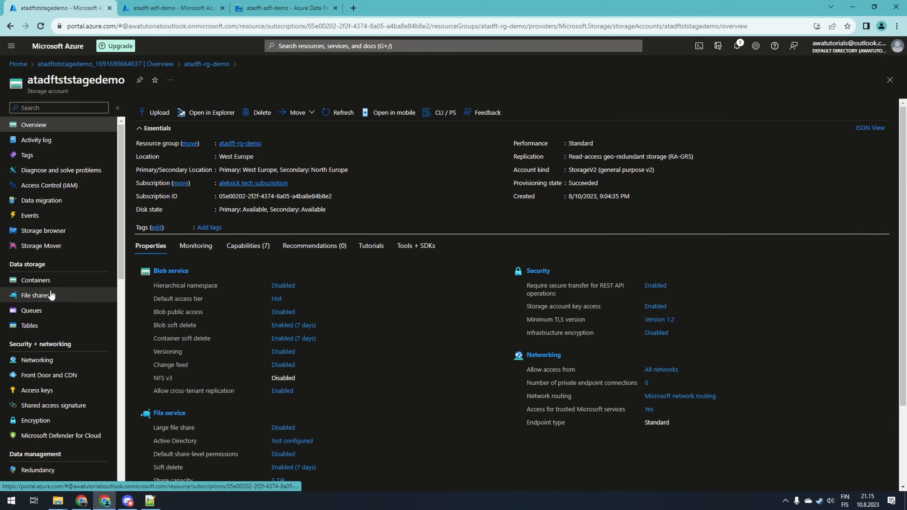
pyautogui.click(51, 282)
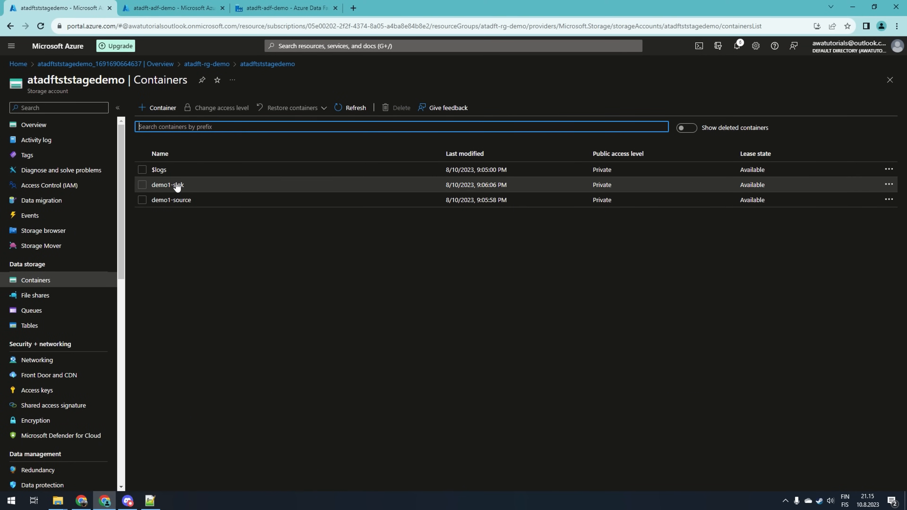
pyautogui.click(178, 201)
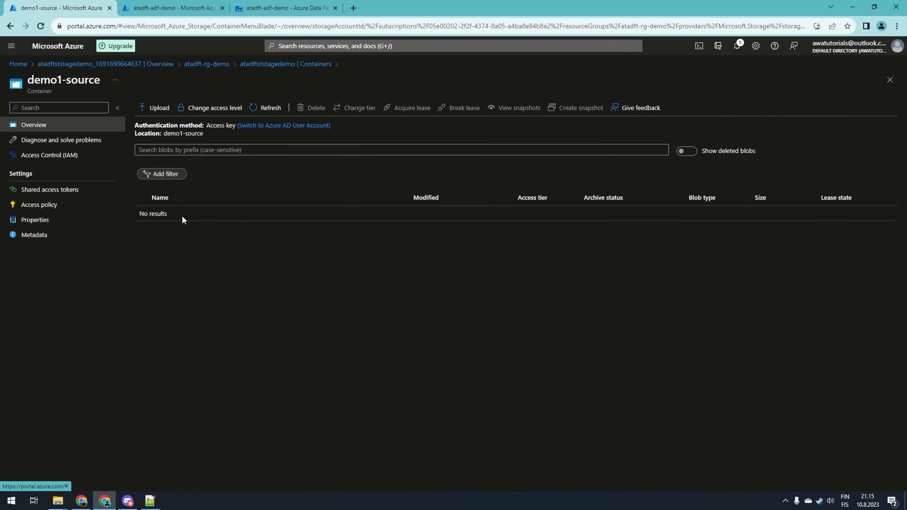
pyautogui.click(156, 108)
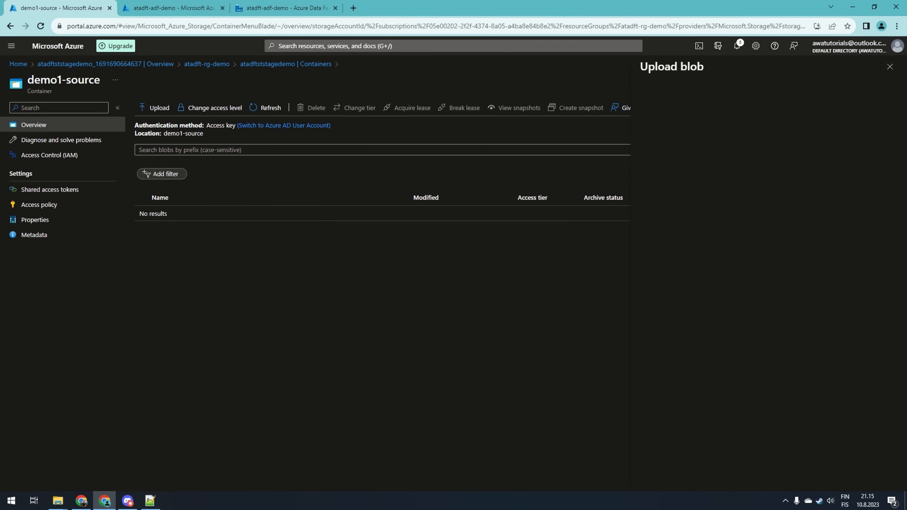
pyautogui.moveTo(906, 154); pyautogui.dragTo(726, 153)
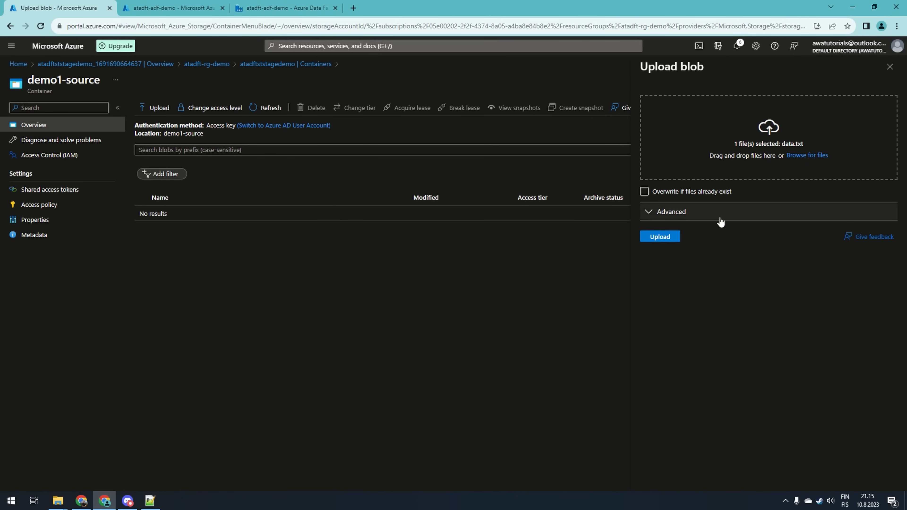
pyautogui.click(666, 239)
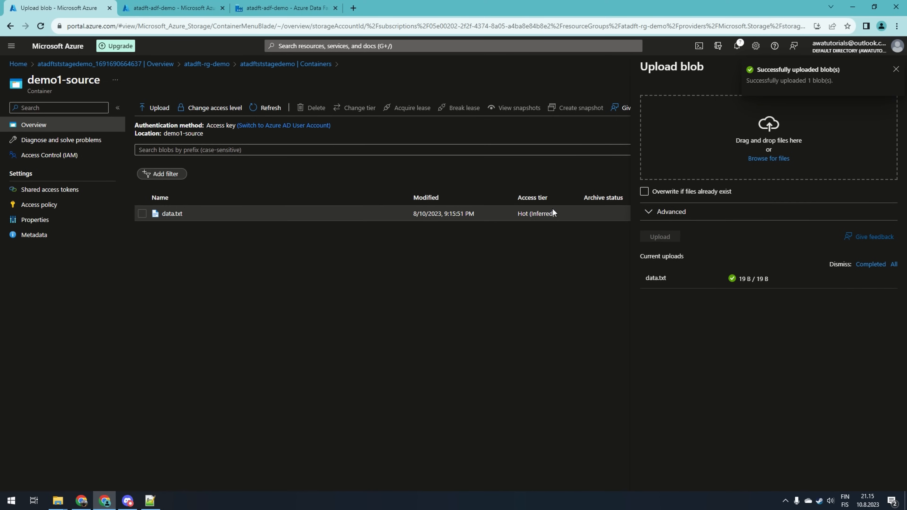
pyautogui.click(893, 69)
pyautogui.click(889, 67)
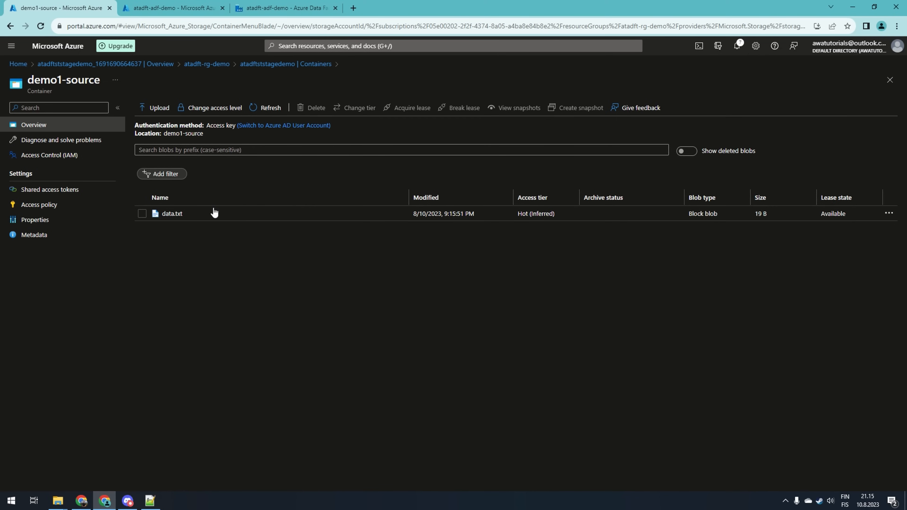
pyautogui.click(211, 213)
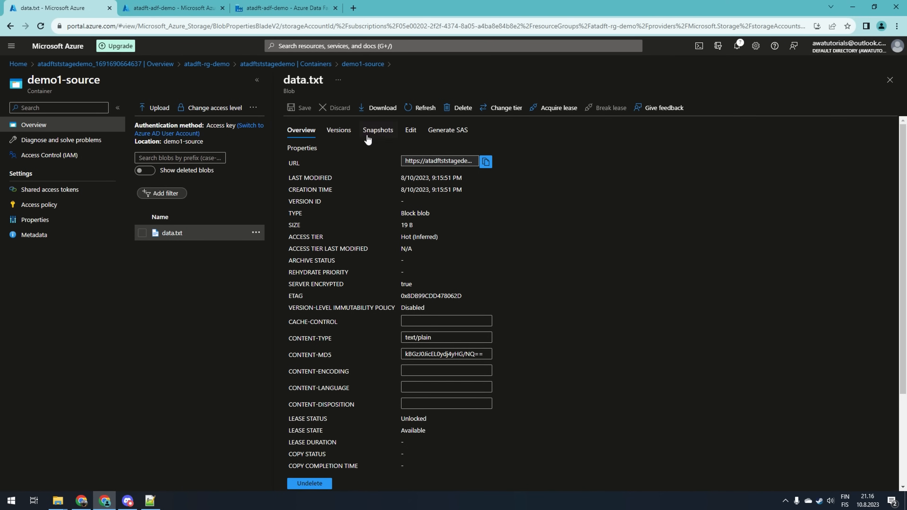
# In Data Factory Studio, create a pipeline folder named demo1 and add a new pipeline inside it
pyautogui.click(280, 8)
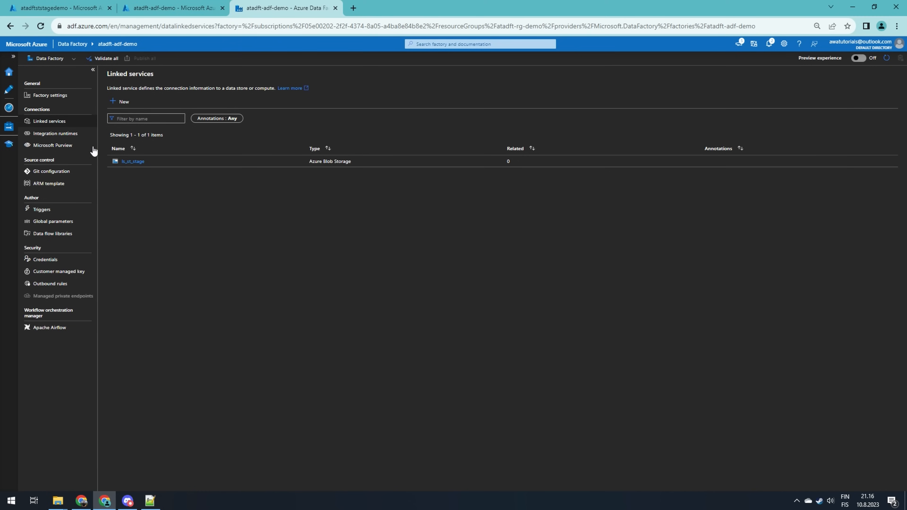
pyautogui.click(8, 90)
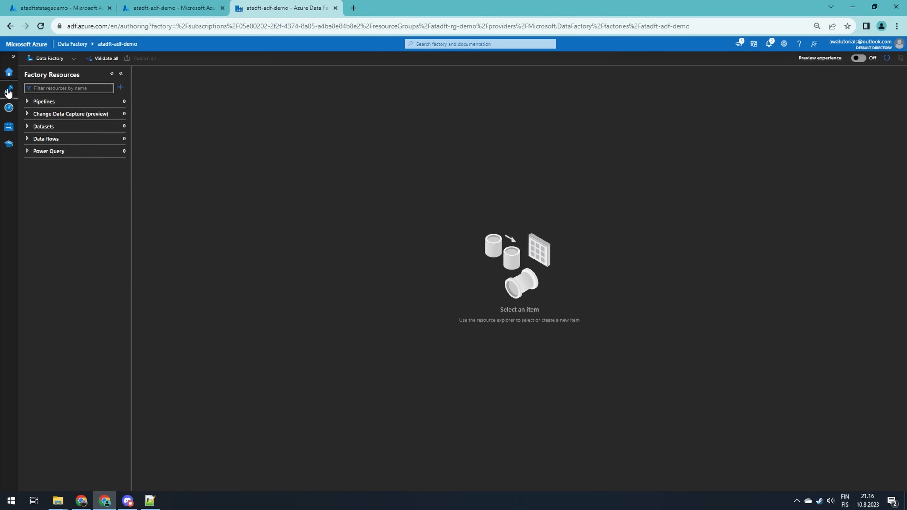
pyautogui.click(45, 102)
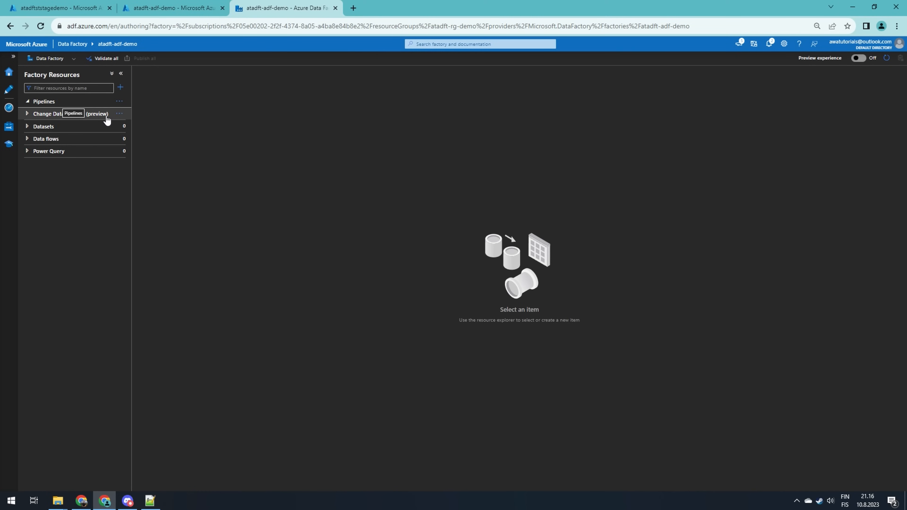
pyautogui.click(119, 101)
pyautogui.click(146, 137)
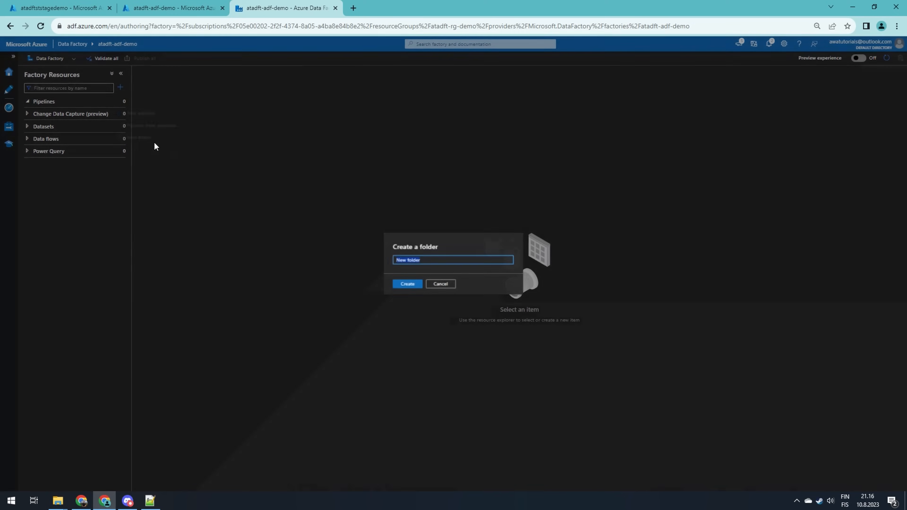
pyautogui.write('demo1')
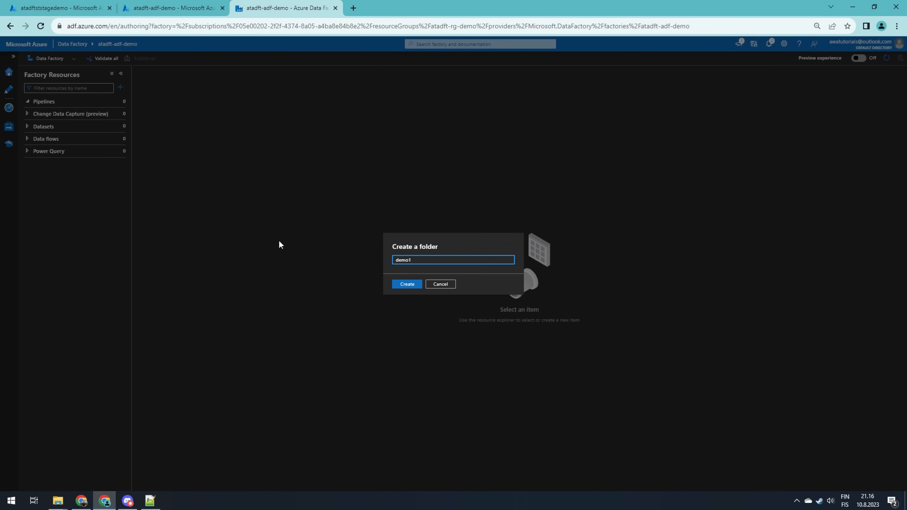
pyautogui.click(408, 286)
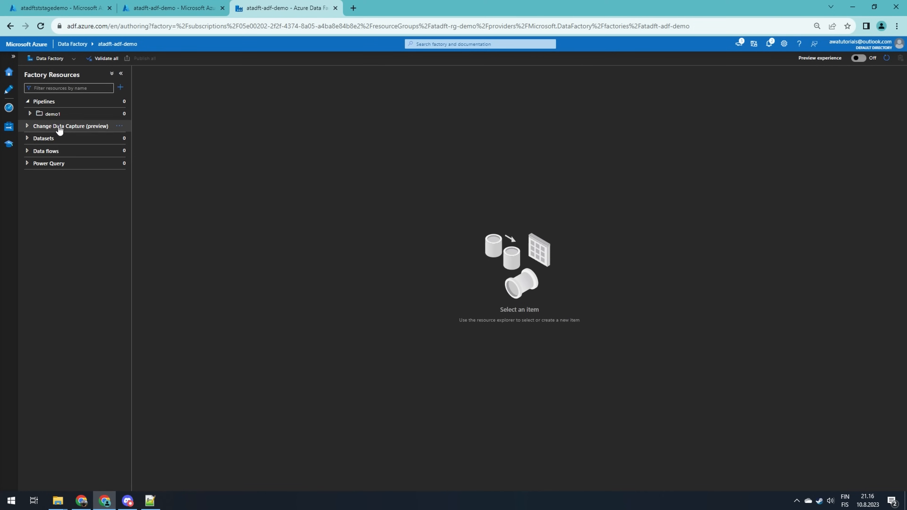
pyautogui.click(120, 114)
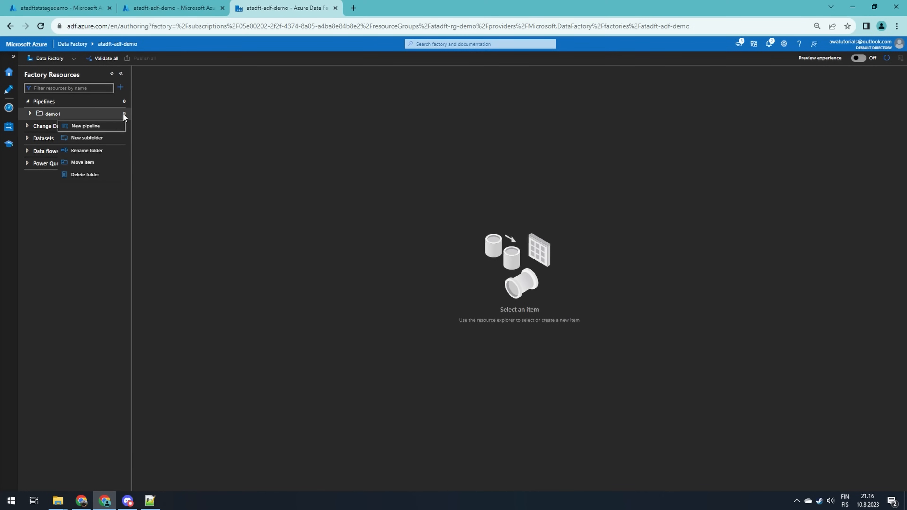
pyautogui.click(102, 130)
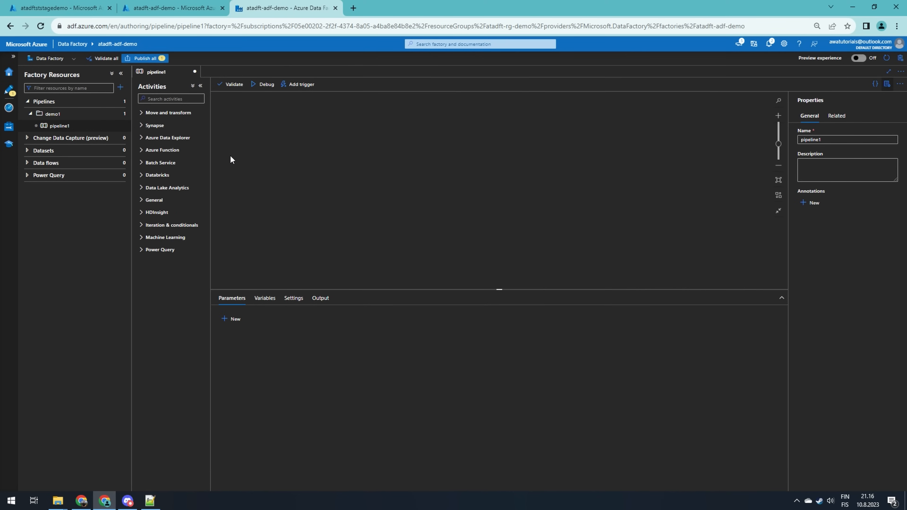
# Expand and browse the activity categories available for the pipeline
pyautogui.click(157, 113)
pyautogui.click(151, 158)
pyautogui.click(172, 201)
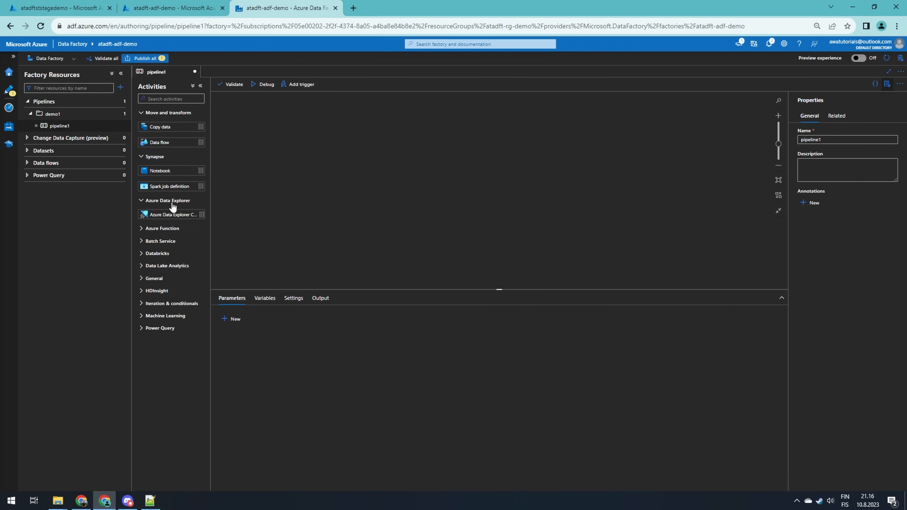
pyautogui.click(162, 230)
pyautogui.click(164, 257)
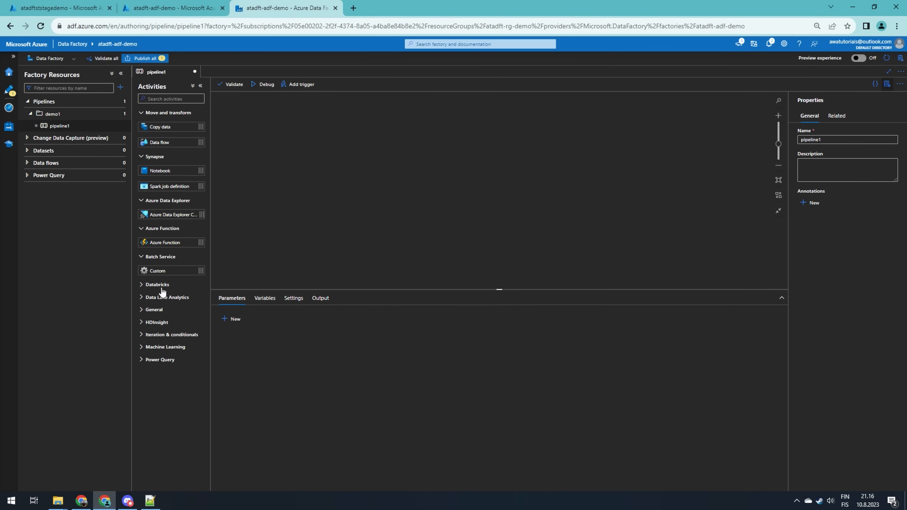
pyautogui.click(161, 285)
pyautogui.click(170, 344)
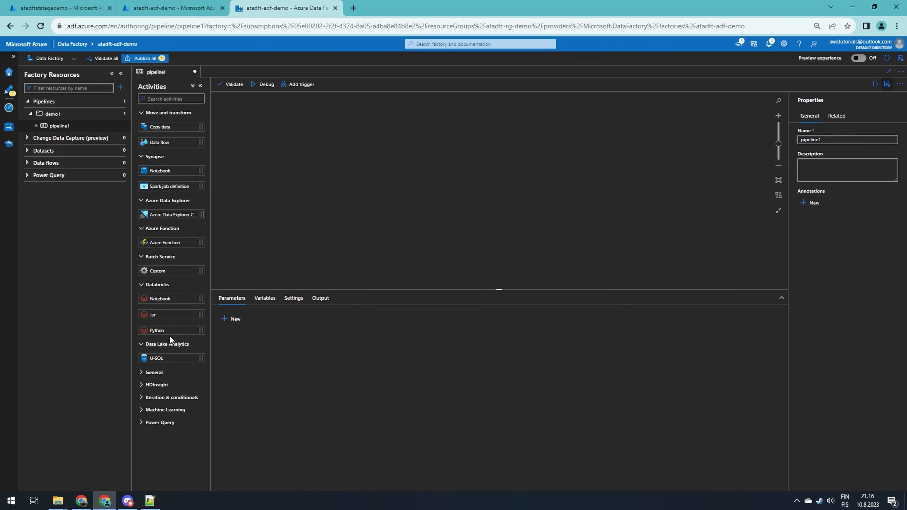
pyautogui.click(154, 371)
pyautogui.scroll(-3, 171, 333)
pyautogui.click(156, 438)
pyautogui.scroll(-2, 157, 443)
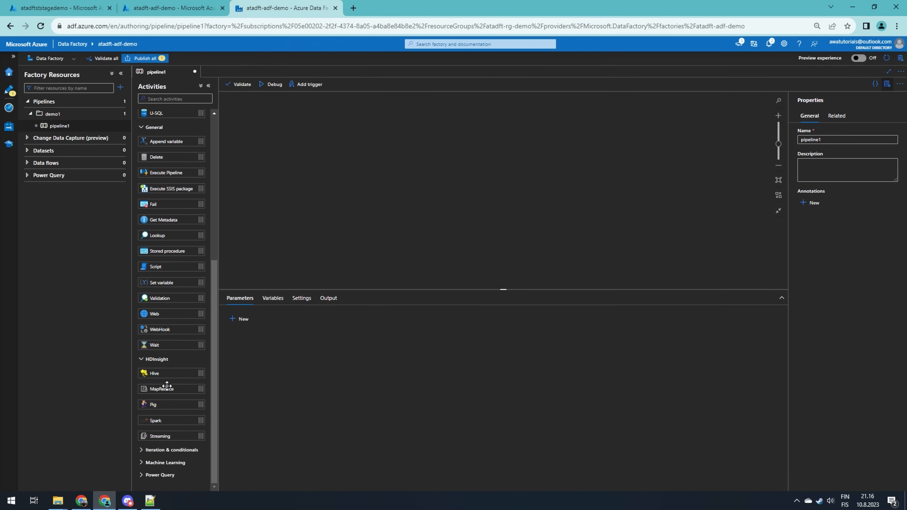
pyautogui.click(161, 451)
pyautogui.scroll(-2, 173, 420)
pyautogui.click(154, 464)
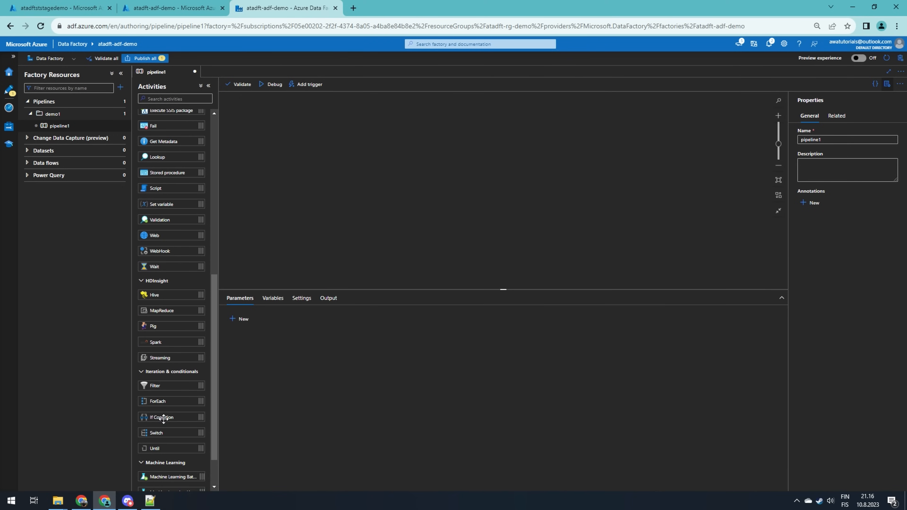
pyautogui.scroll(-2, 153, 466)
pyautogui.click(159, 475)
pyautogui.scroll(-1, 175, 381)
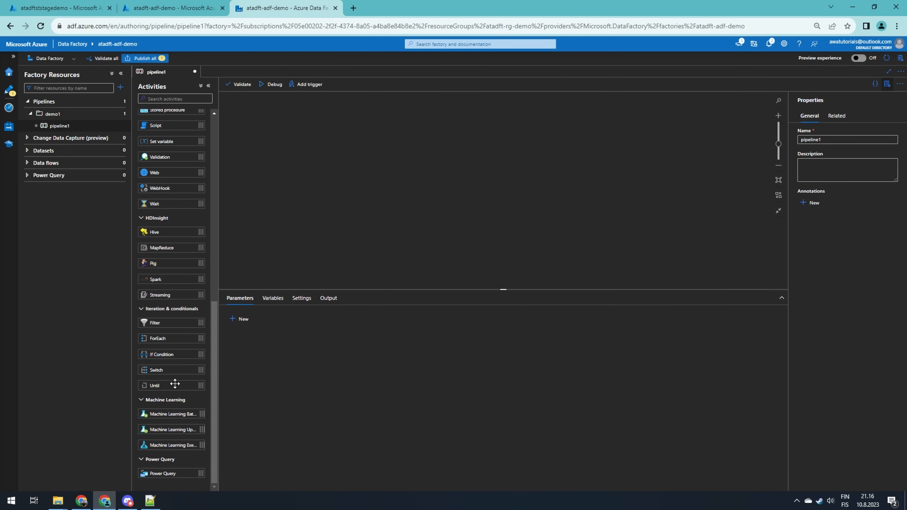
pyautogui.scroll(8, 175, 381)
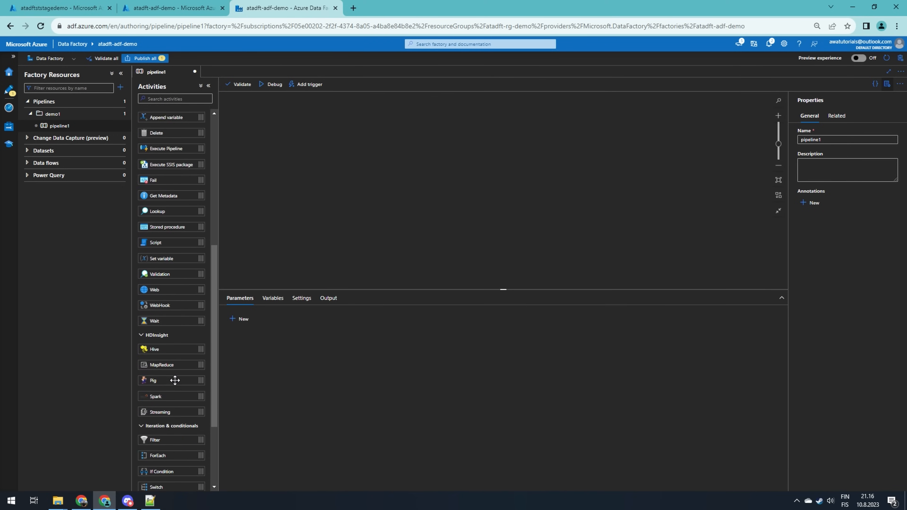
pyautogui.scroll(2, 174, 381)
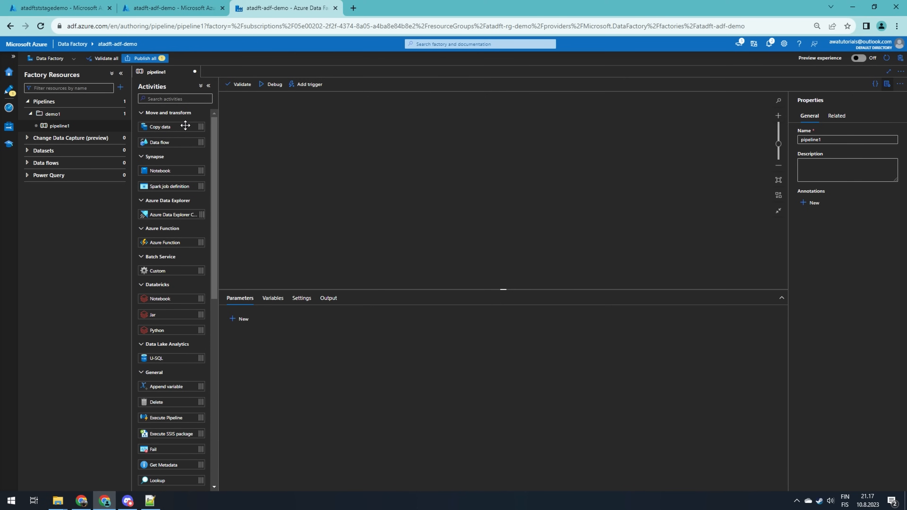
# Add a Copy data activity to the pipeline canvas and name it Copy data from source to sink
pyautogui.moveTo(183, 126); pyautogui.dragTo(367, 159)
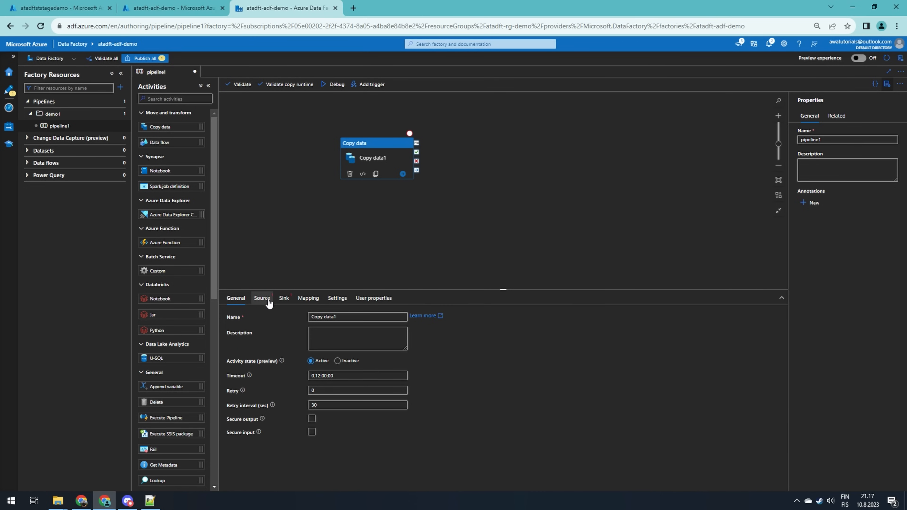
pyautogui.click(357, 317)
pyautogui.press('BackSpace')
pyautogui.write('from so')
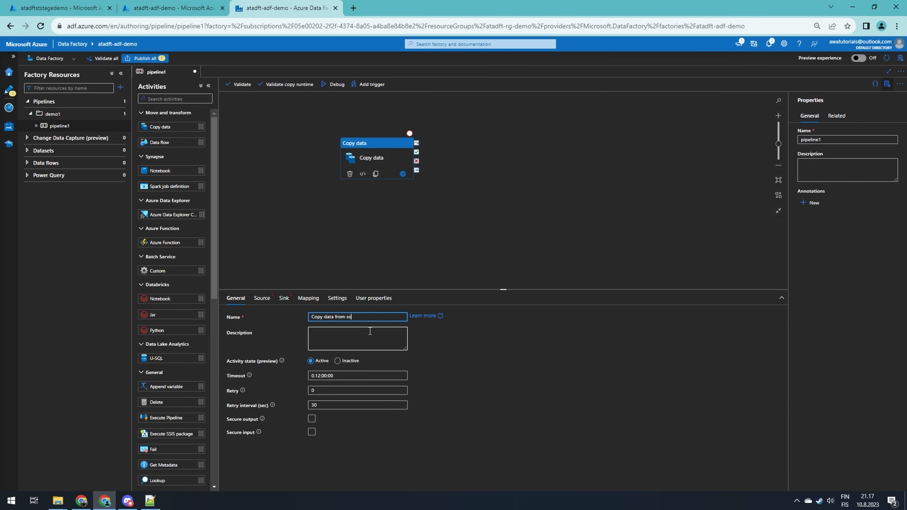
pyautogui.write('urce to sink')
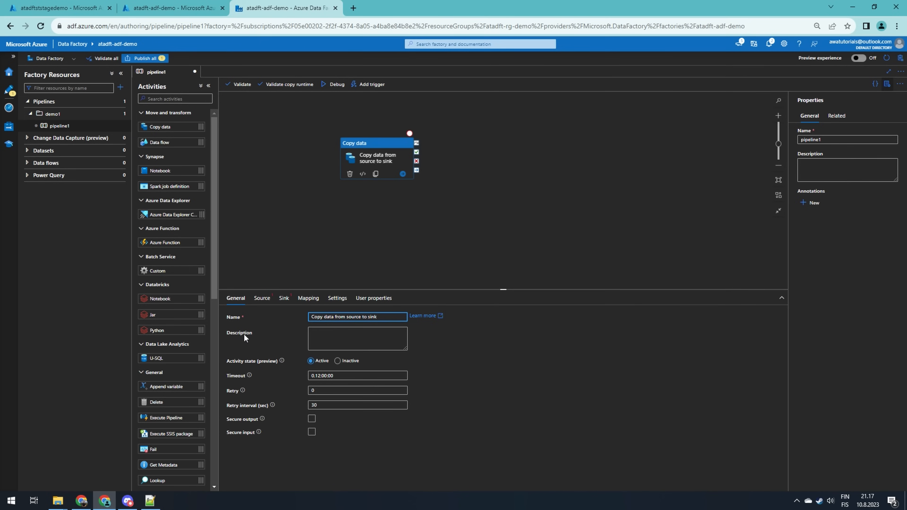
# Create a dataset folder named demo1 to hold the copy activity's source dataset
pyautogui.click(264, 300)
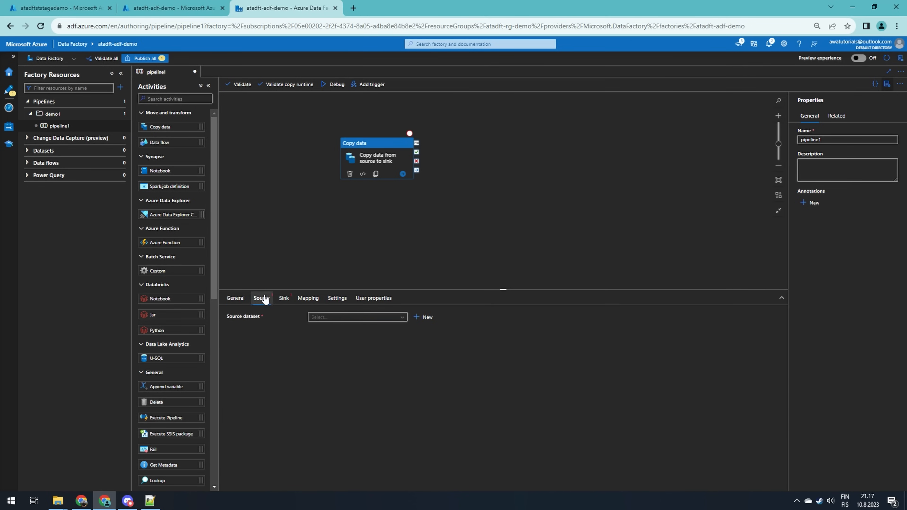
pyautogui.click(324, 321)
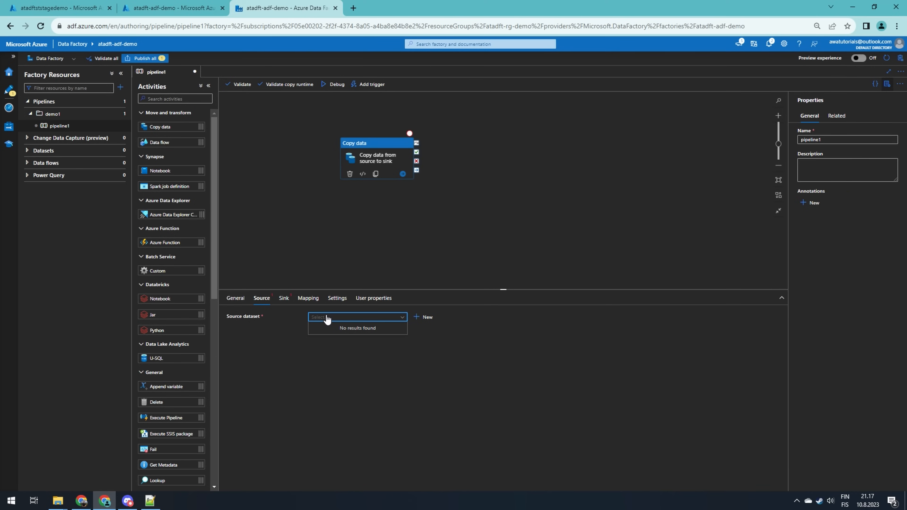
pyautogui.press('Tab')
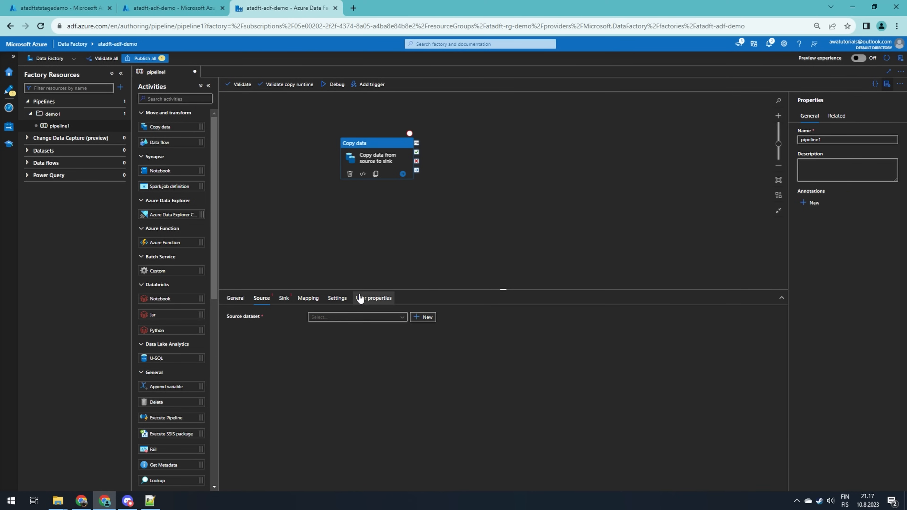
pyautogui.click(39, 154)
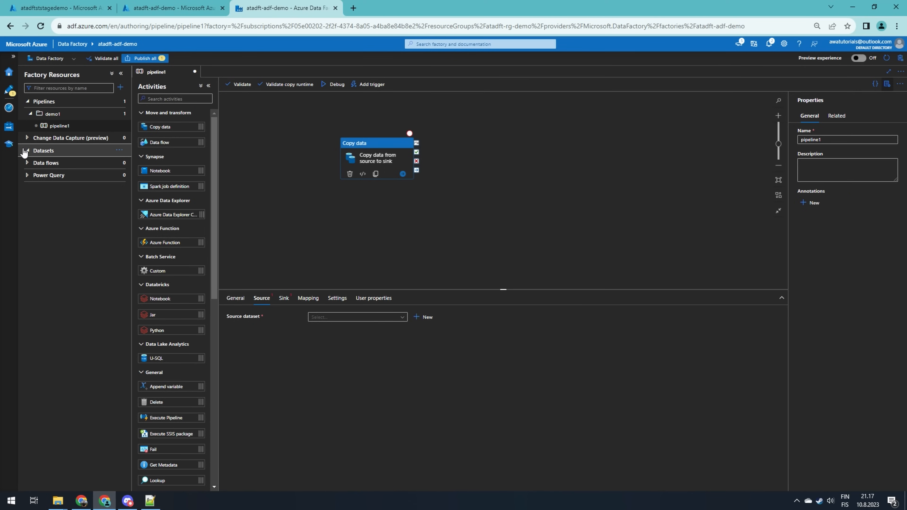
pyautogui.click(119, 150)
pyautogui.click(138, 174)
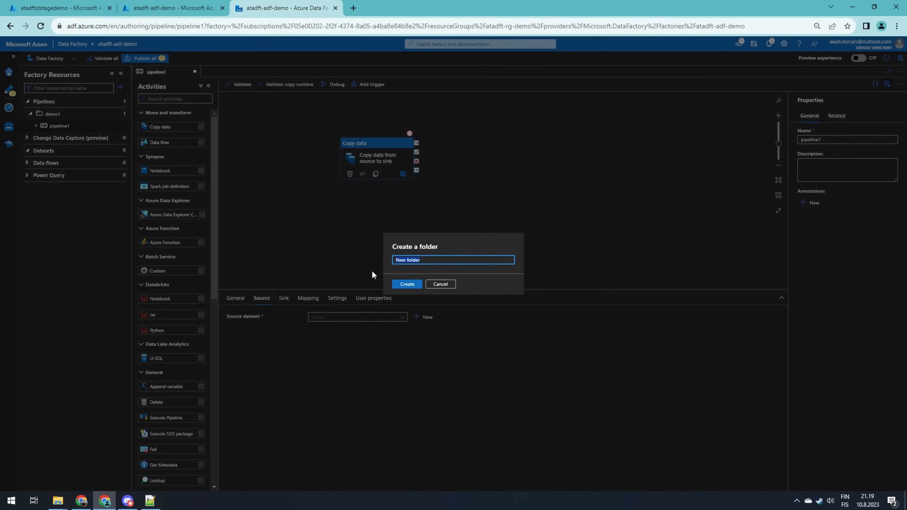
pyautogui.write('demo1')
pyautogui.click(403, 285)
# Create a new Azure Blob Storage dataset in the demo1 folder with Binary format, named ds_demo1_source_binary
pyautogui.click(117, 164)
pyautogui.click(83, 175)
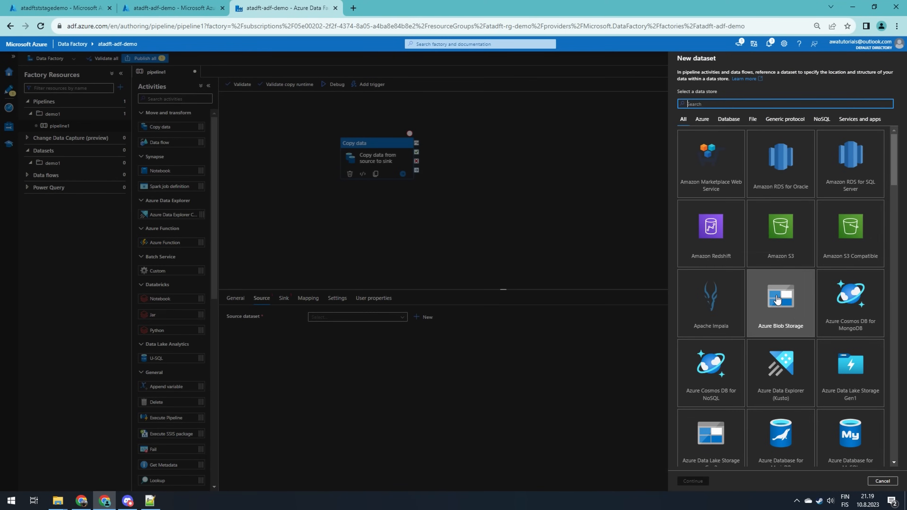
pyautogui.click(693, 481)
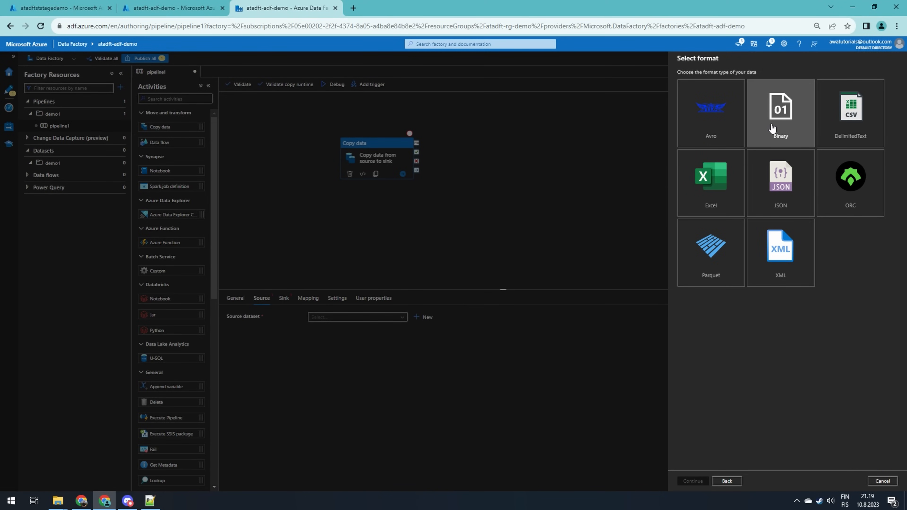
pyautogui.click(772, 128)
pyautogui.click(693, 481)
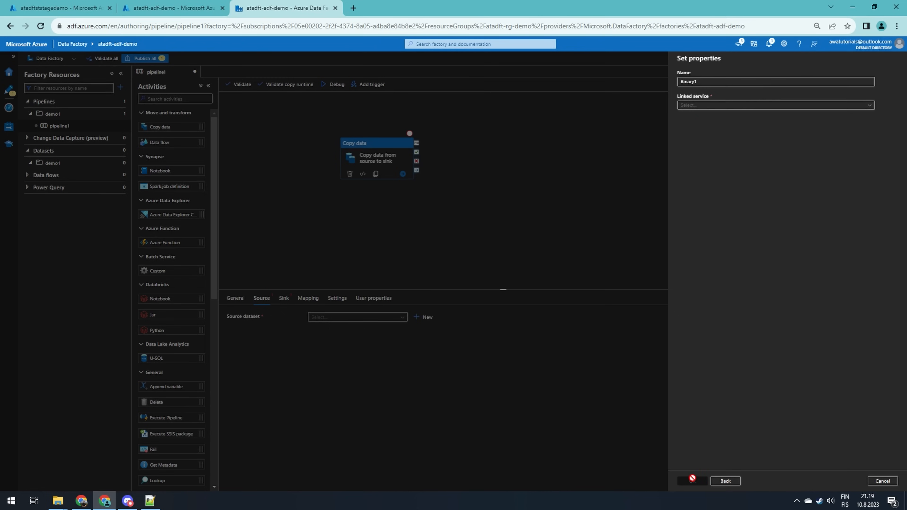
pyautogui.write('ds_demo1_source_binary')
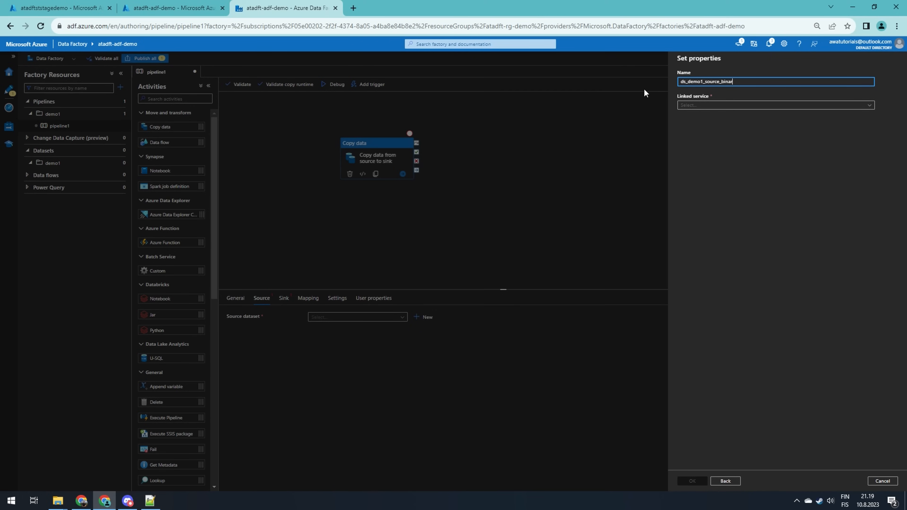
# Link the source dataset to ls_st_stage and set its file path to data.txt in the demo1-source container
pyautogui.click(718, 105)
pyautogui.click(867, 142)
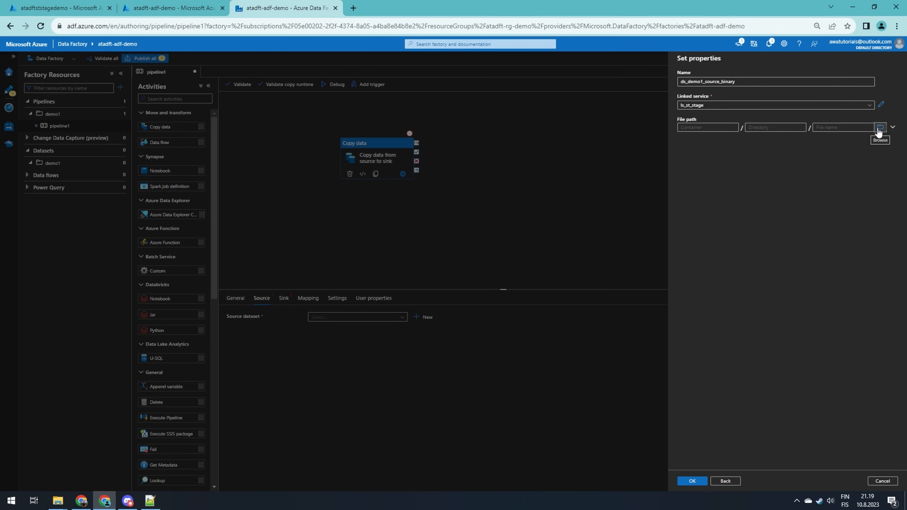
pyautogui.click(878, 129)
pyautogui.doubleClick(714, 108)
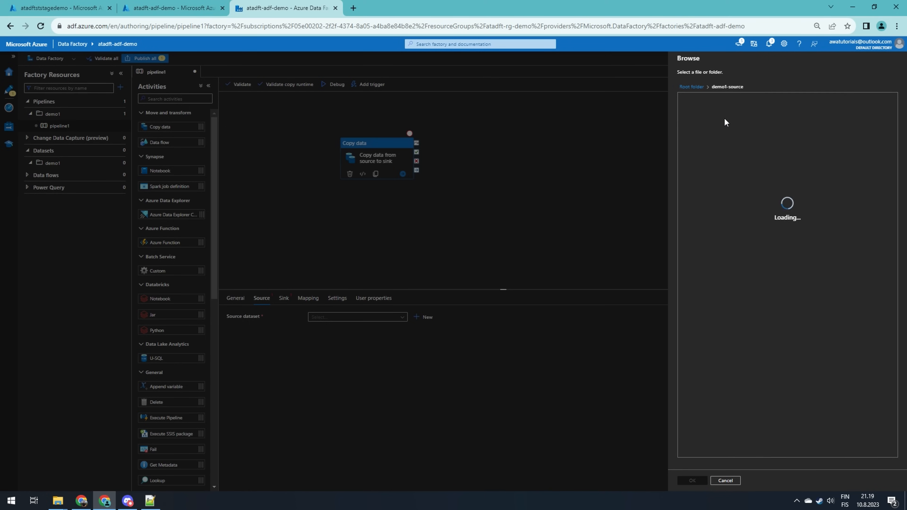
pyautogui.click(692, 480)
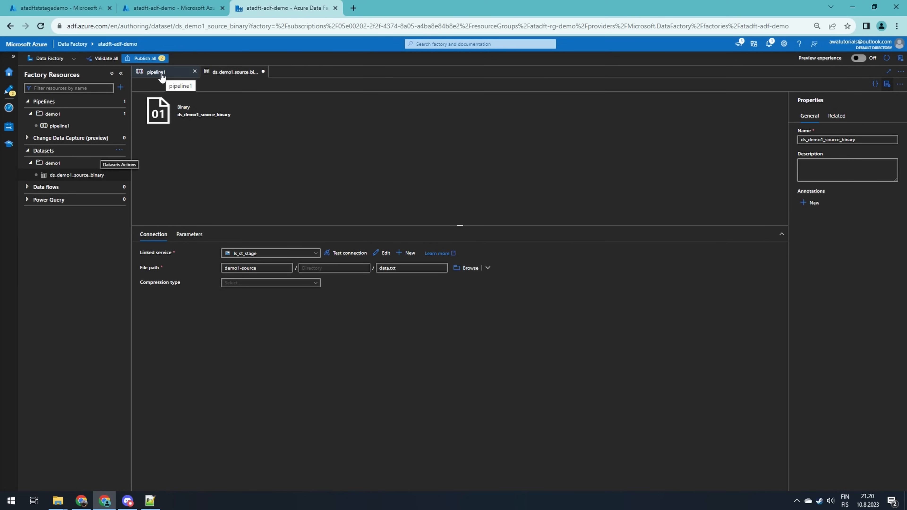
# Set the copy activity's source dataset to ds_demo1_source_binary in the pipeline
pyautogui.click(162, 73)
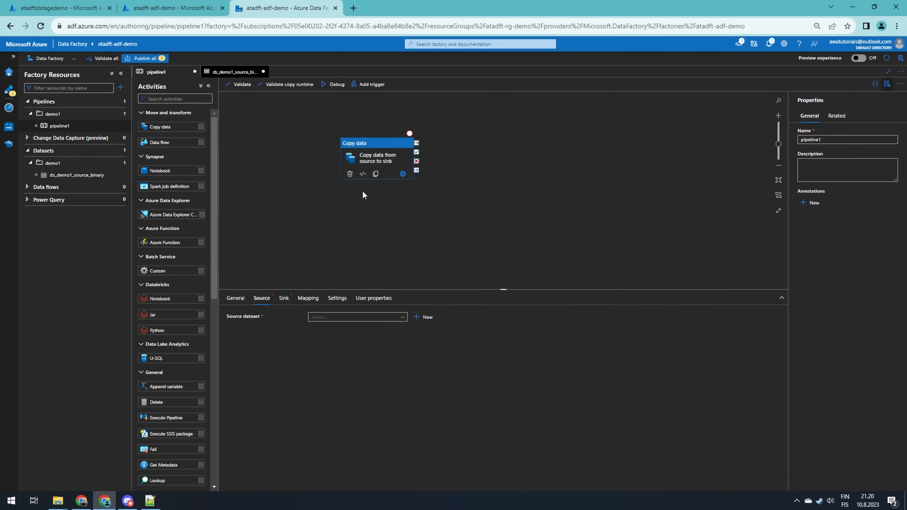
pyautogui.click(357, 317)
pyautogui.click(369, 328)
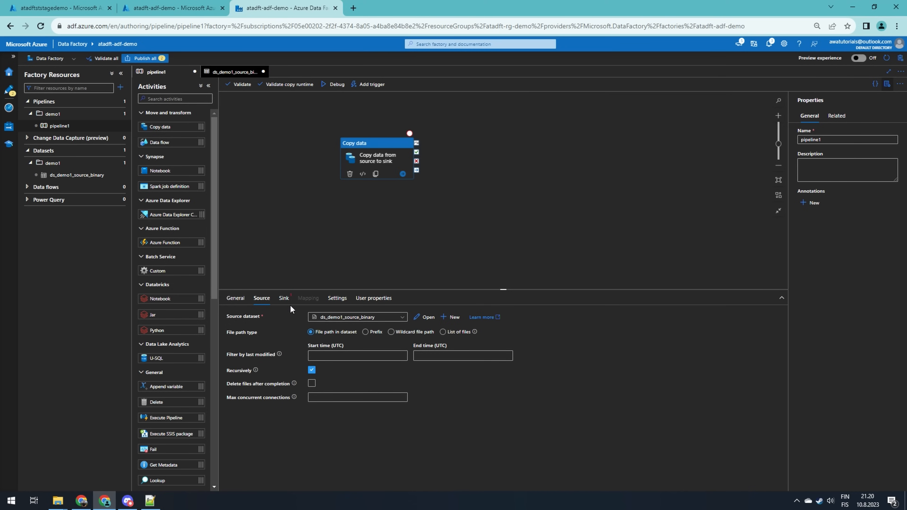
# For the sink, create another Azure Blob Storage dataset in the demo1 folder with Binary format
pyautogui.click(284, 298)
pyautogui.click(345, 319)
pyautogui.click(459, 325)
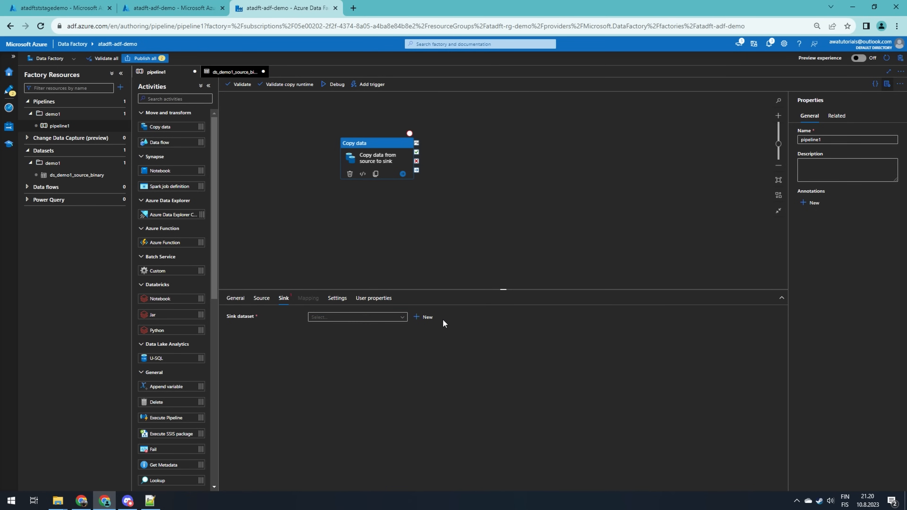
pyautogui.click(119, 163)
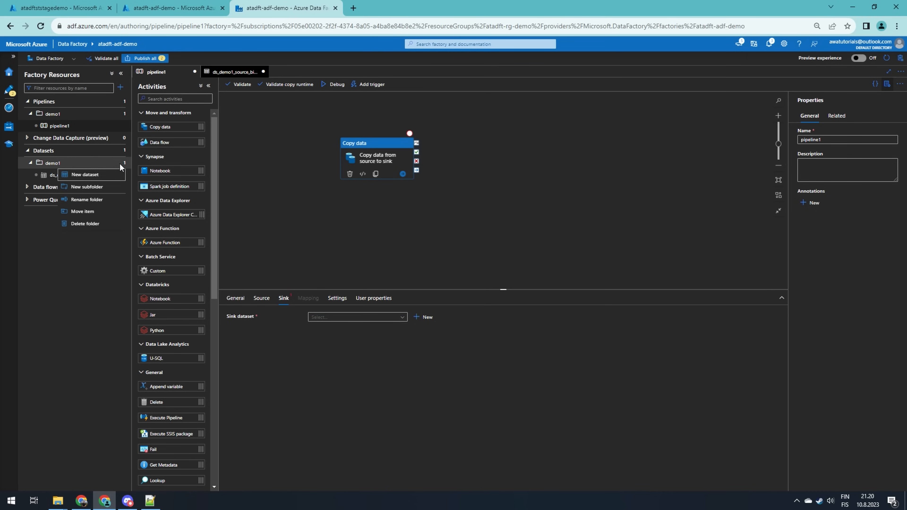
pyautogui.click(104, 177)
pyautogui.click(780, 304)
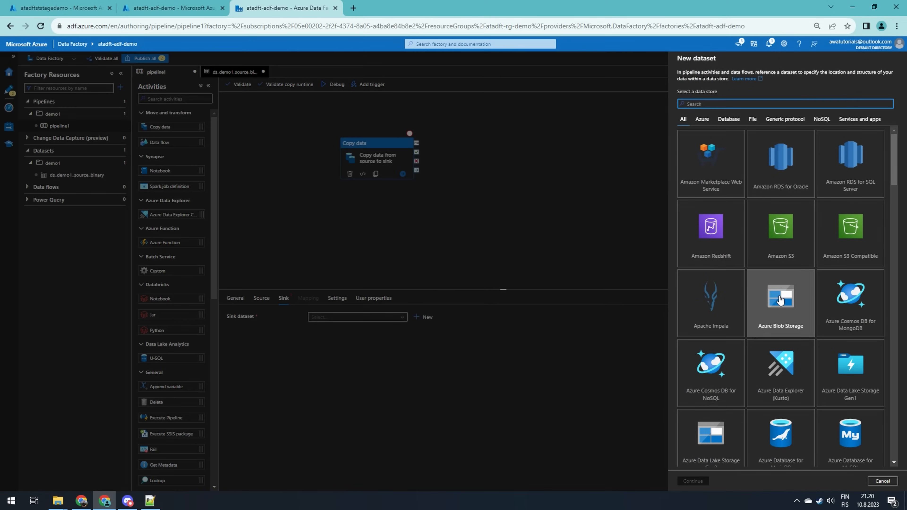
pyautogui.click(693, 481)
pyautogui.click(780, 114)
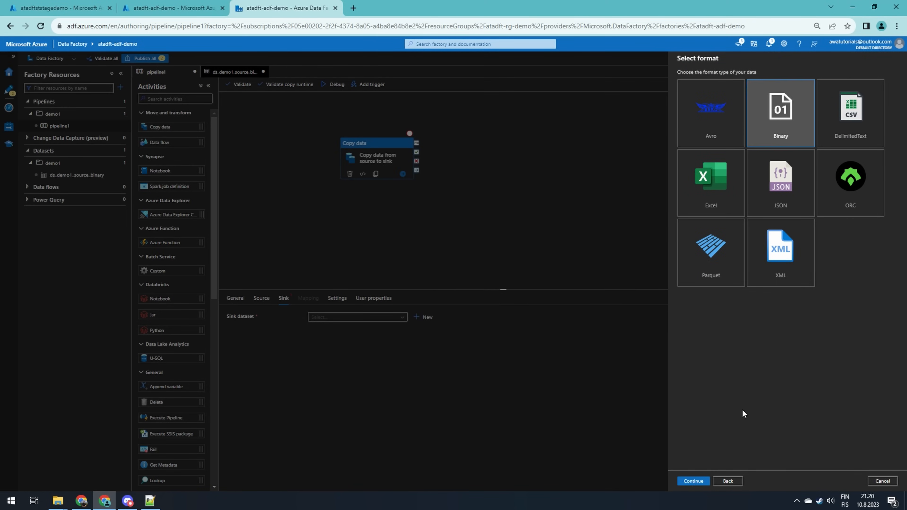
pyautogui.click(692, 481)
# Name the sink dataset ds_demo1_sink_binary and link it to ls_st_stage
pyautogui.doubleClick(687, 82)
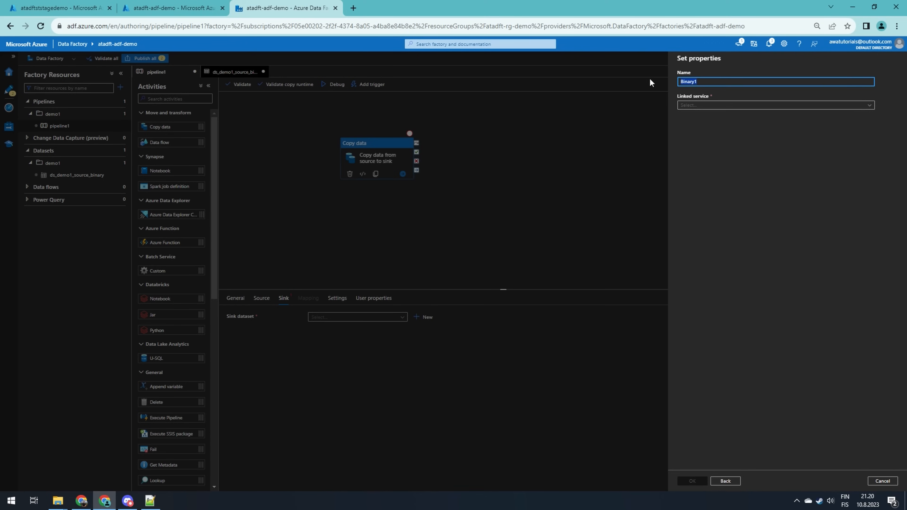
pyautogui.write('ds_demo1_sink_binar')
pyautogui.click(715, 464)
pyautogui.click(715, 105)
pyautogui.click(692, 142)
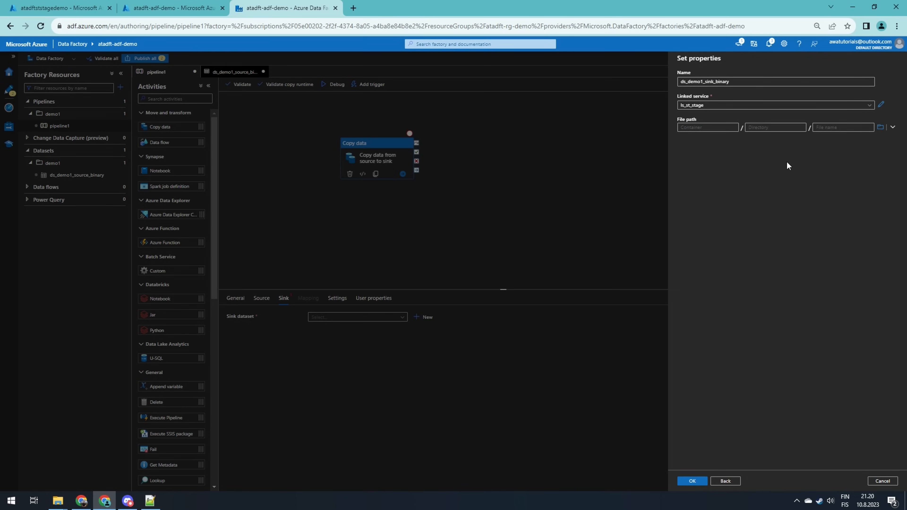
# Set the sink dataset's file path to the demo1-sink container with file name copied_data.txt and confirm
pyautogui.click(880, 127)
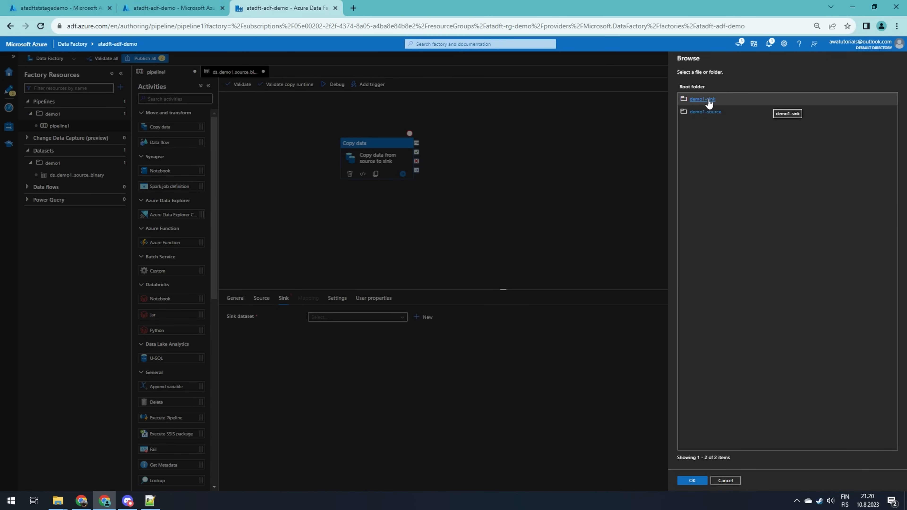
pyautogui.click(708, 103)
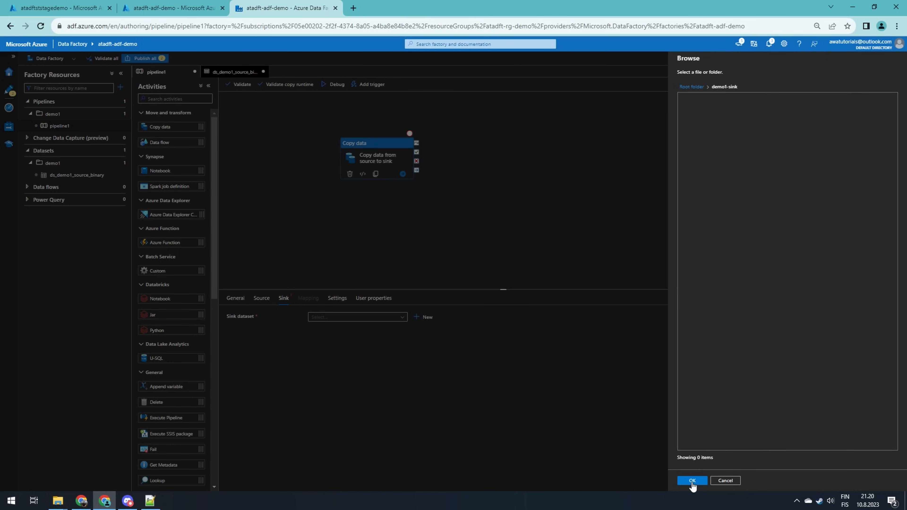
pyautogui.click(691, 481)
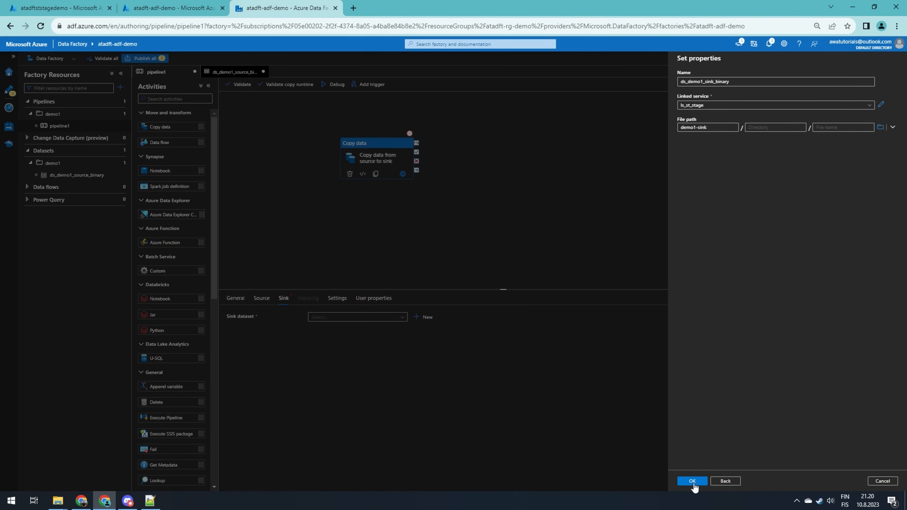
pyautogui.click(835, 126)
pyautogui.write('copied_data.txt')
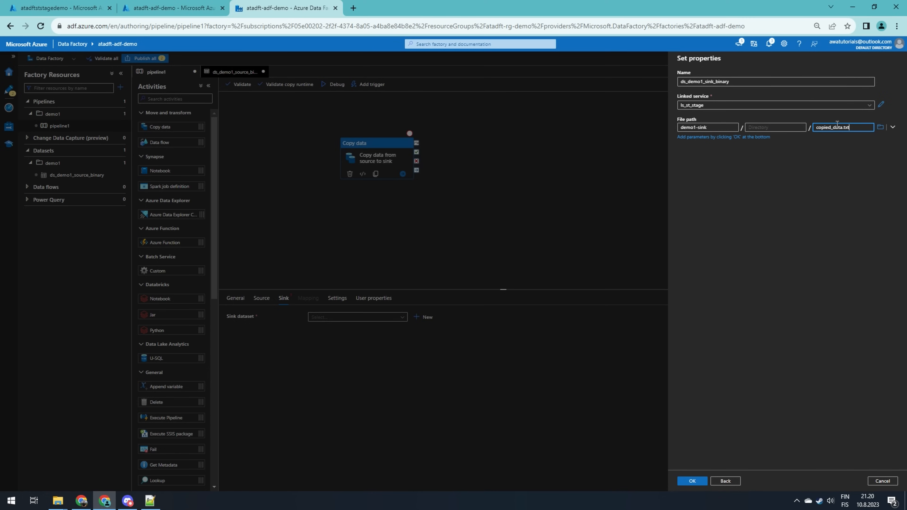
pyautogui.click(697, 482)
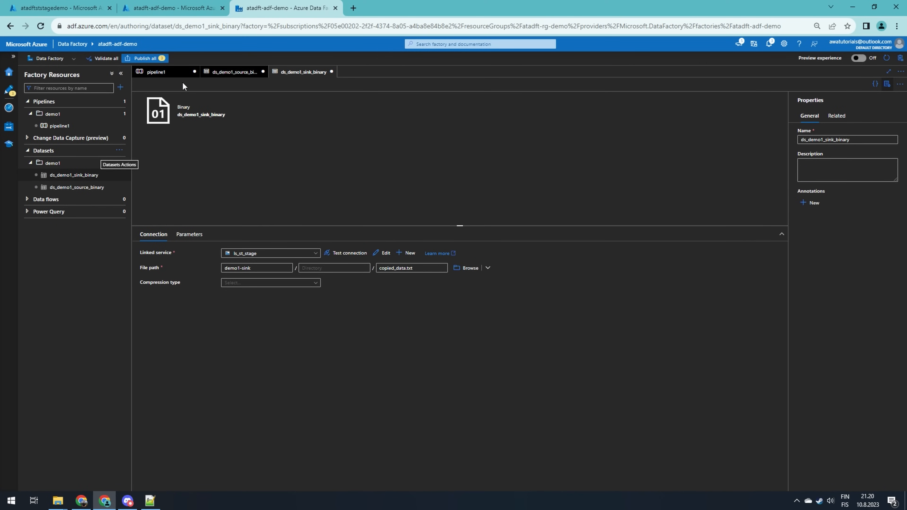
# Set the copy activity's sink dataset to ds_demo1_sink_binary and recheck the source and sink settings
pyautogui.click(168, 72)
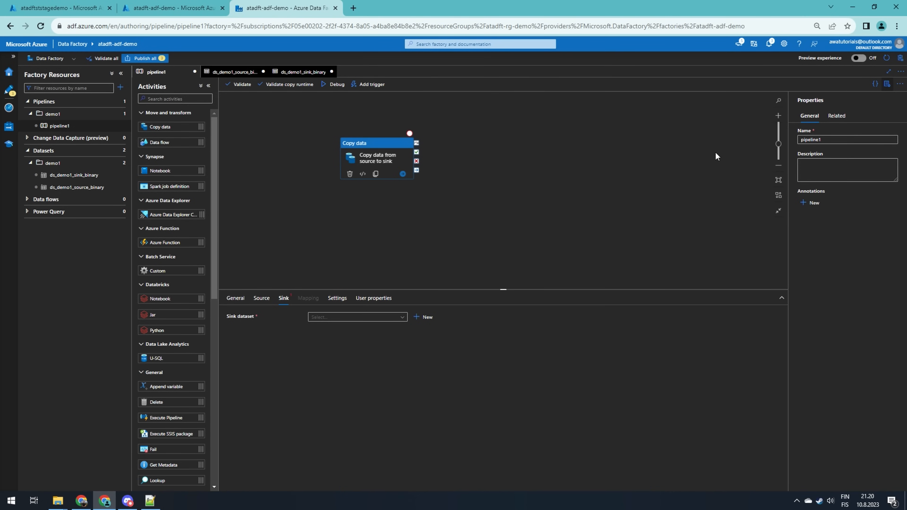
pyautogui.click(336, 317)
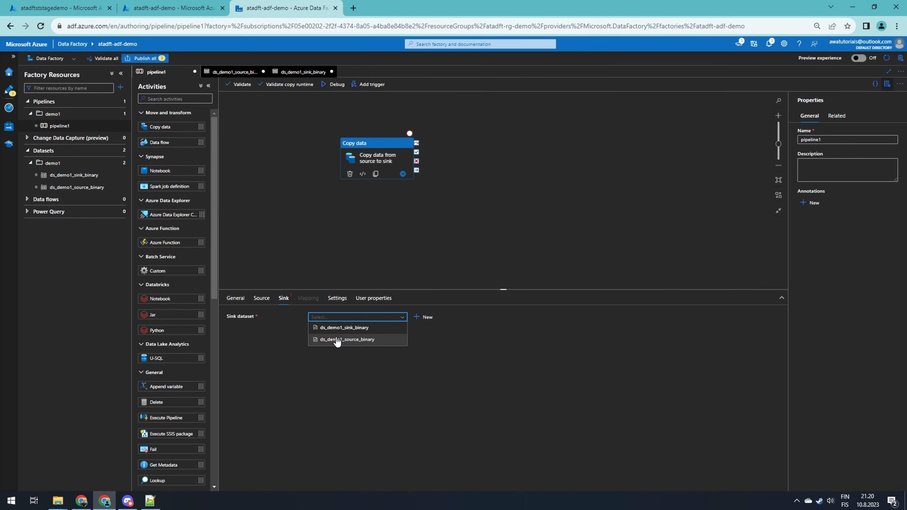
pyautogui.click(336, 329)
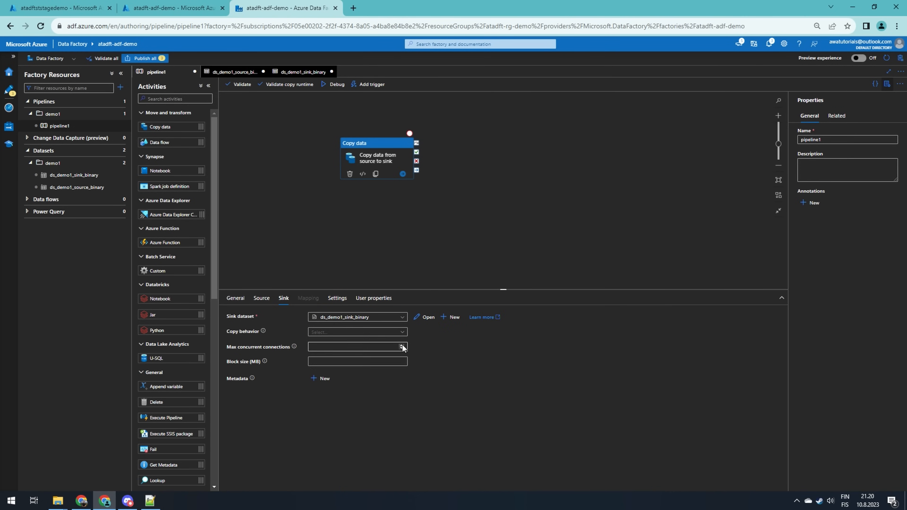
pyautogui.click(261, 298)
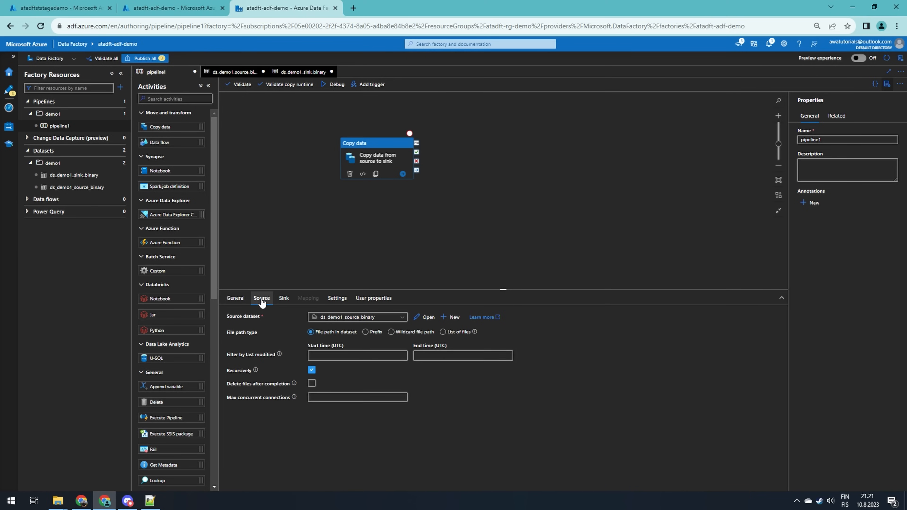
pyautogui.click(282, 300)
# Rename the pipeline to pl_demo1_copy_from_source_to_sink
pyautogui.moveTo(825, 140); pyautogui.dragTo(796, 139)
pyautogui.press('BackSpace')
pyautogui.write('pl')
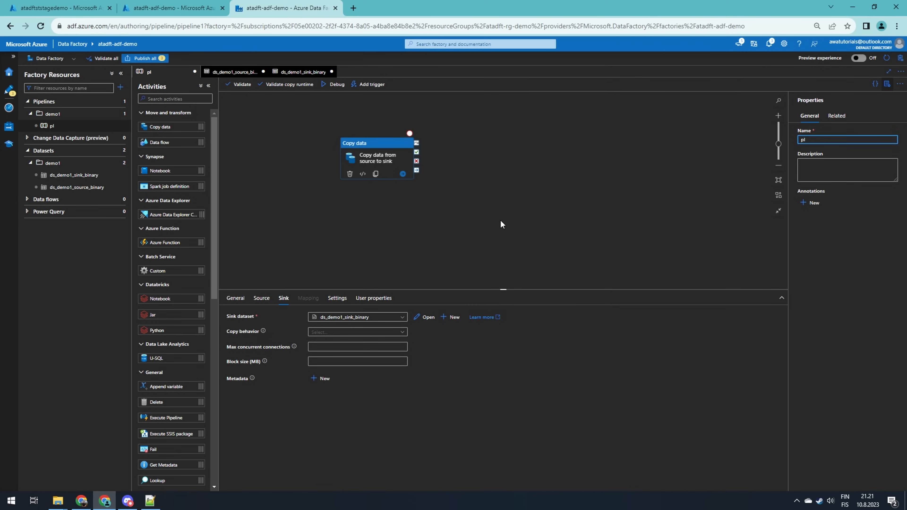
pyautogui.write('_demo1_co')
pyautogui.write('py_from_source_to_sink')
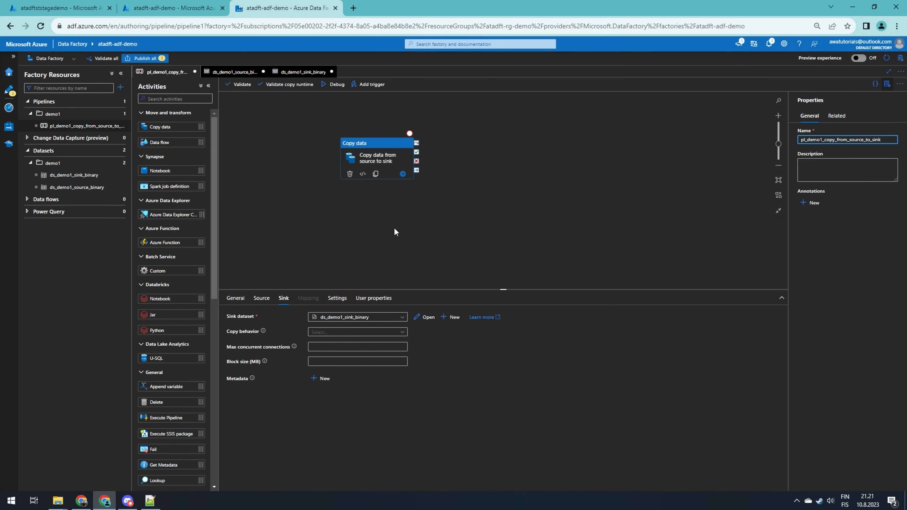
pyautogui.click(452, 230)
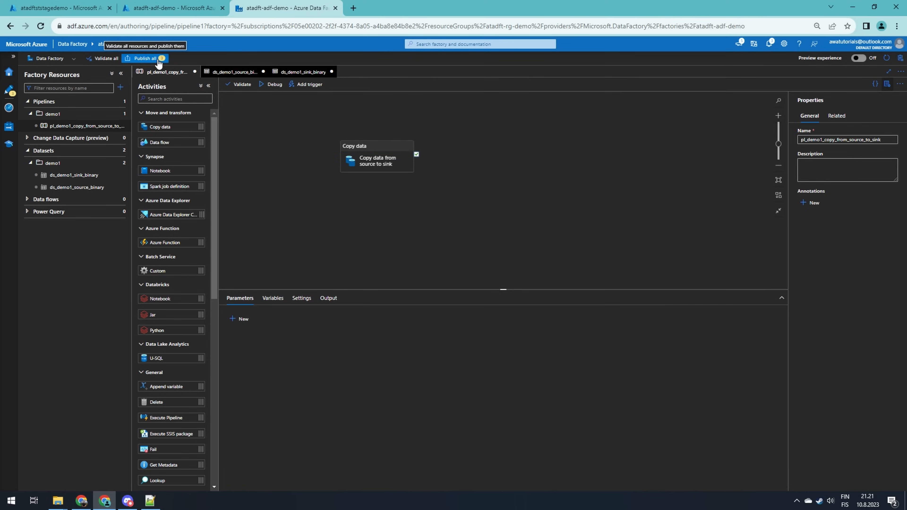
# Run the pipeline in debug mode and refresh the run status in the output
pyautogui.click(273, 86)
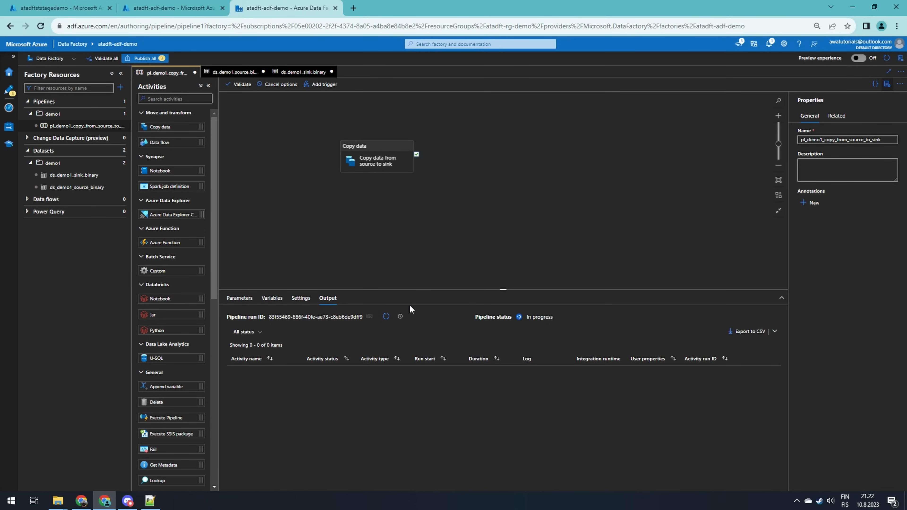
pyautogui.click(387, 317)
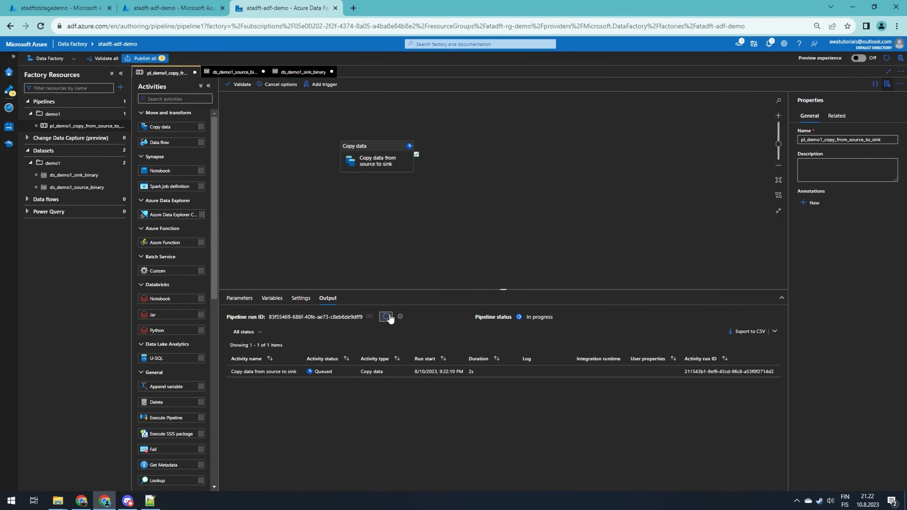
pyautogui.click(386, 317)
pyautogui.click(385, 317)
pyautogui.click(385, 317)
pyautogui.click(385, 317)
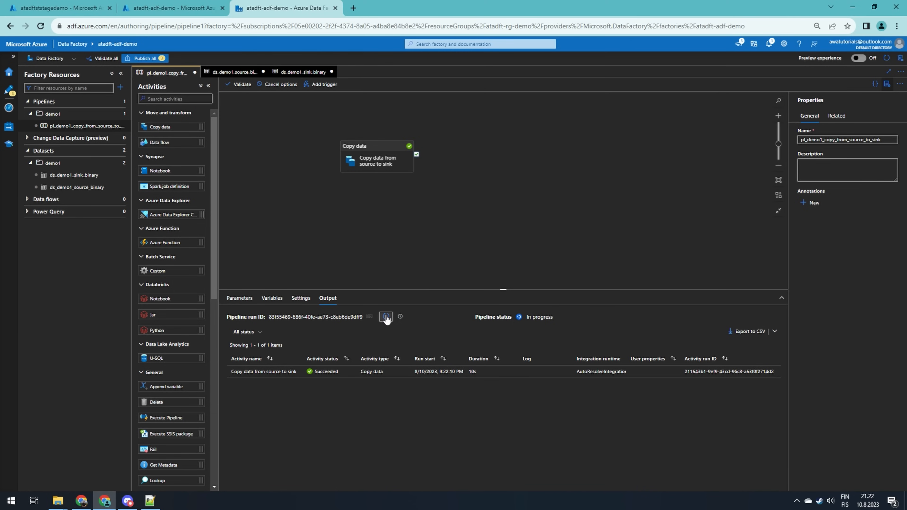
# Inspect the copy activity's run details, then open the demo1-sink container in the storage account to check for the copied file
pyautogui.click(295, 372)
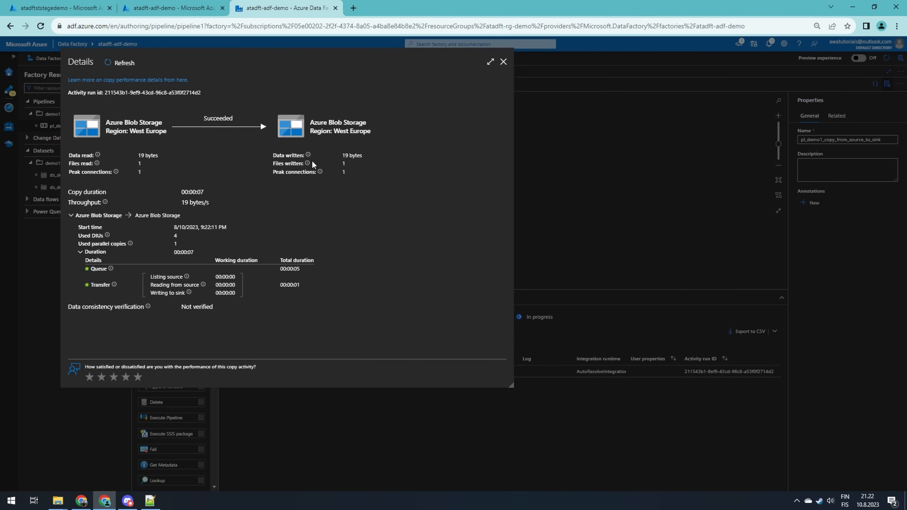
pyautogui.click(503, 61)
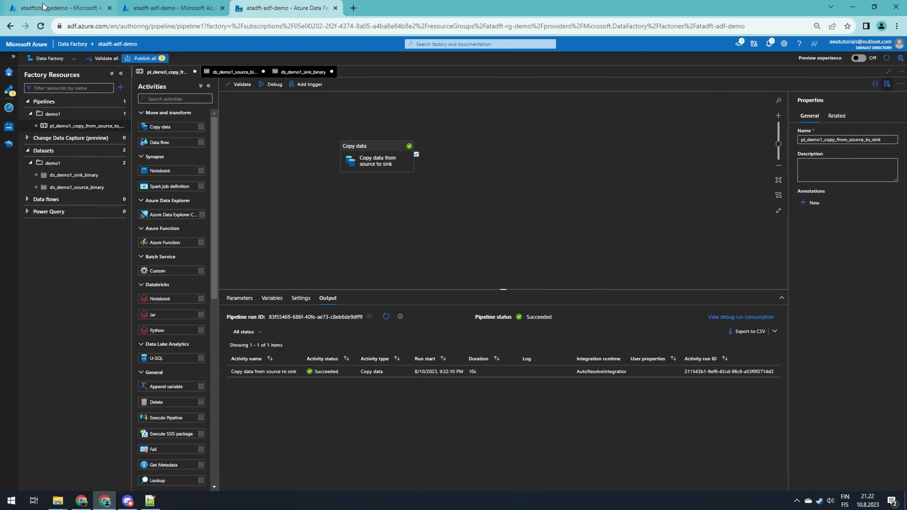
pyautogui.click(50, 9)
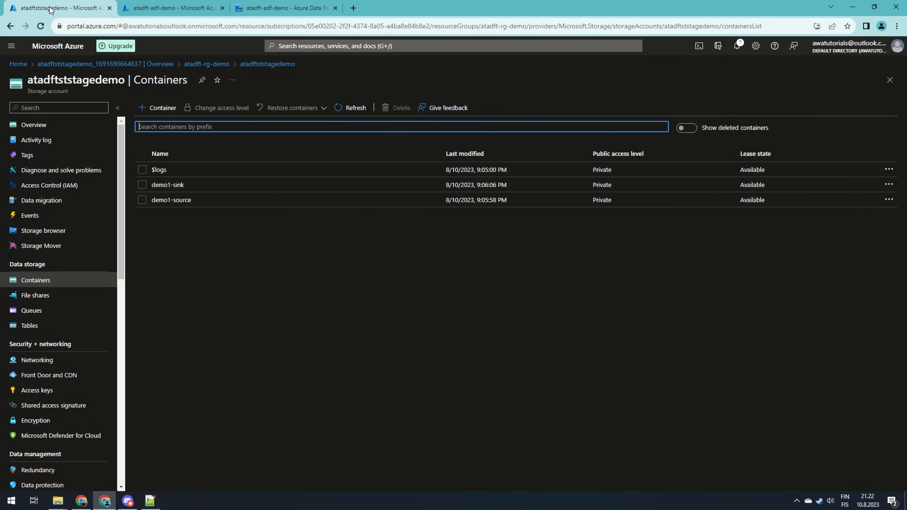
pyautogui.click(178, 186)
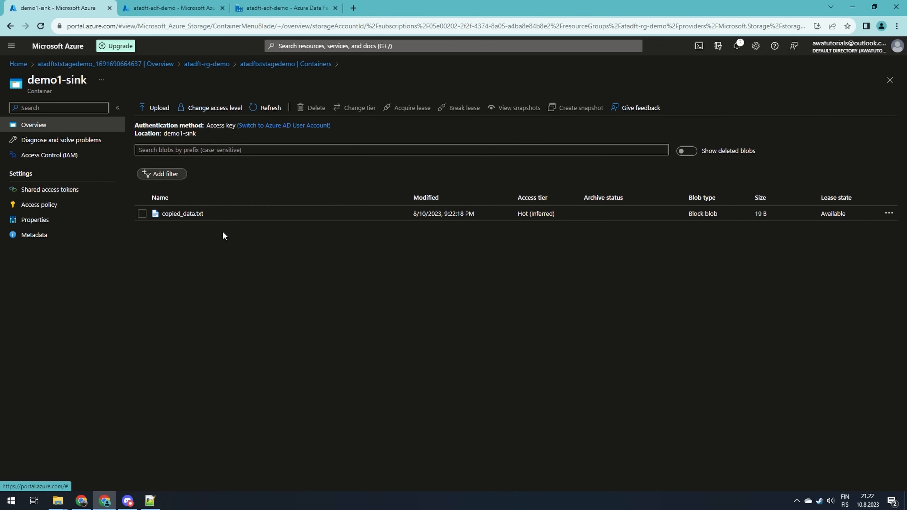
# Return to the Data Factory studio and publish all pending pipeline and dataset changes
pyautogui.click(261, 8)
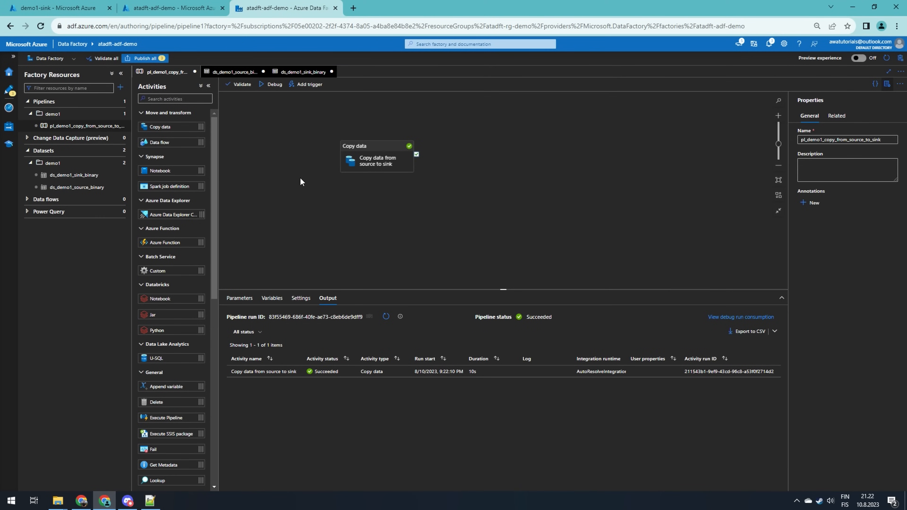
pyautogui.click(143, 59)
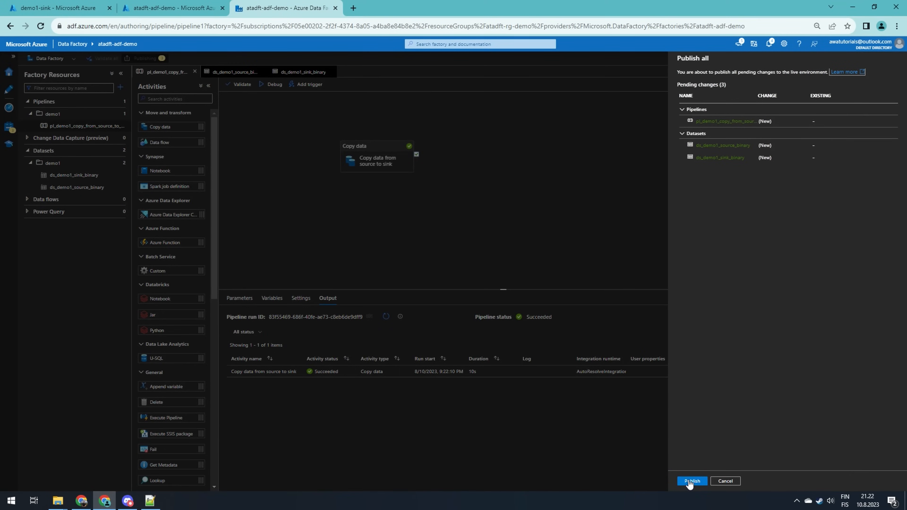
pyautogui.click(690, 482)
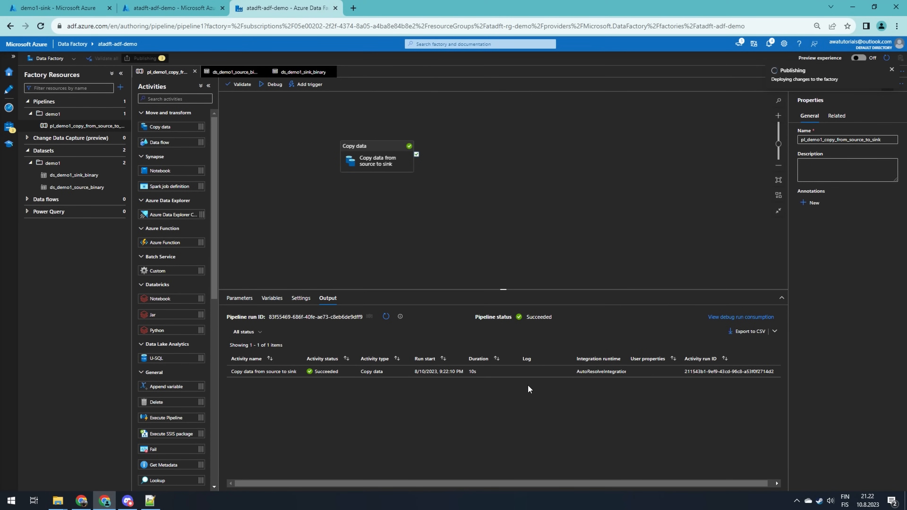